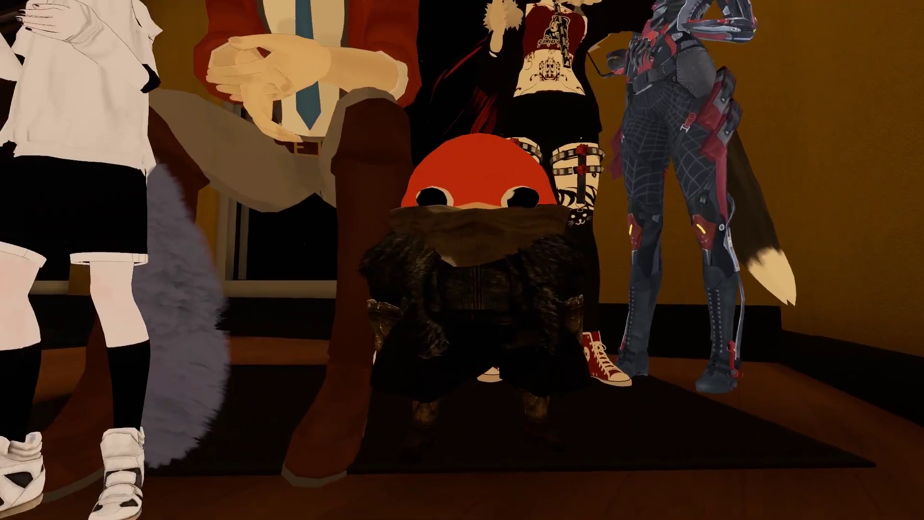
Open the avatar selection and browse through the favorite avatars without changing the current one.
key(Escape)
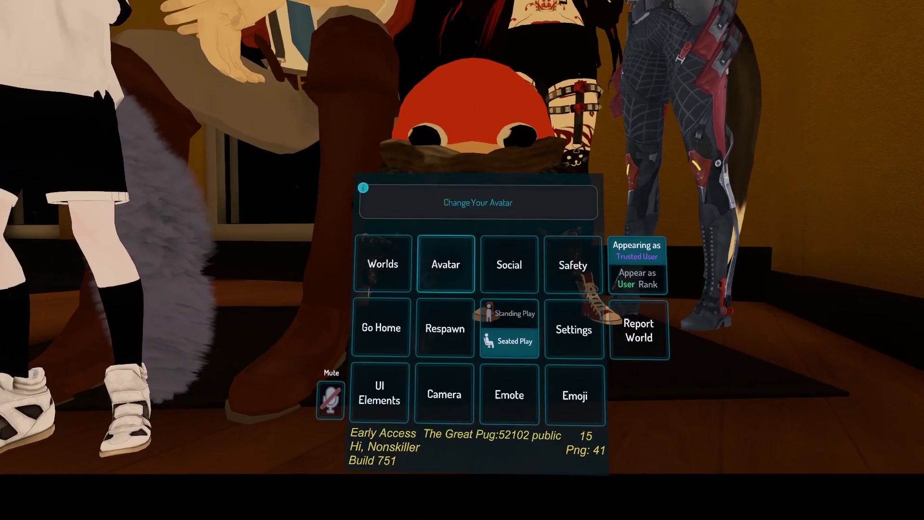
click(446, 205)
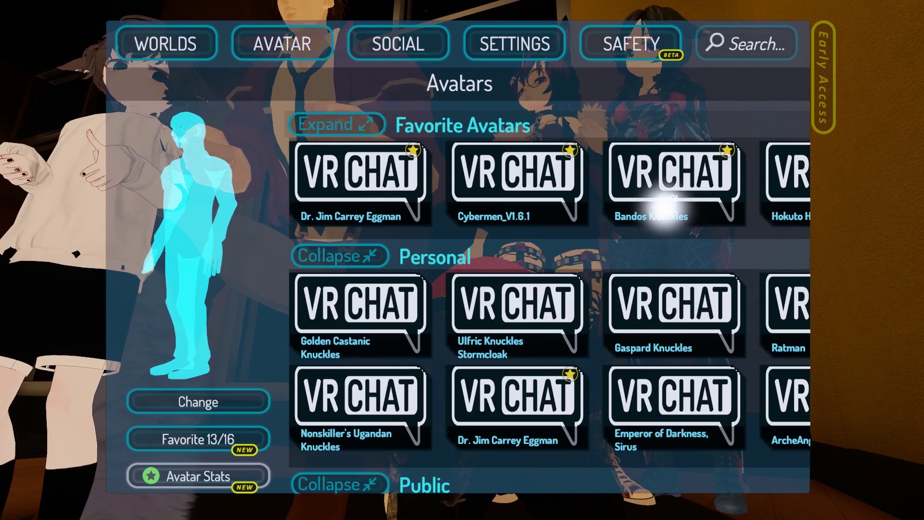
drag(625, 197, 688, 212)
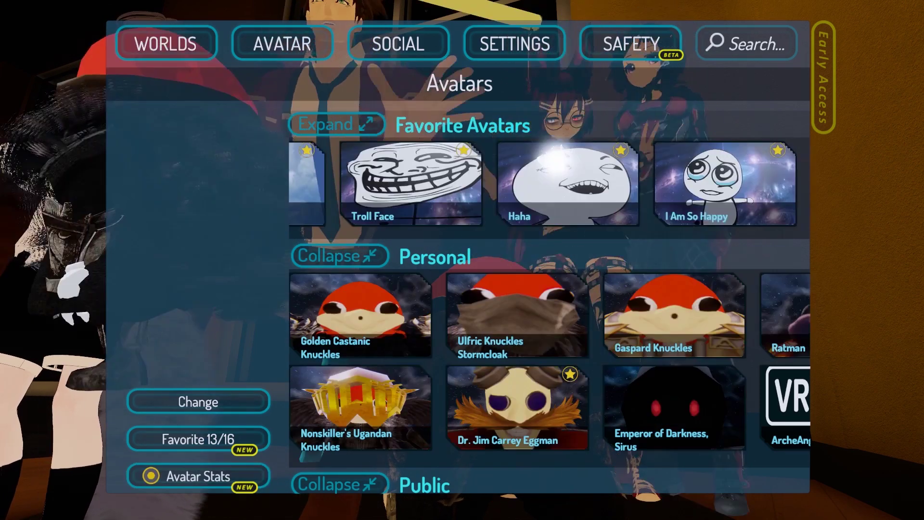
drag(447, 155, 300, 150)
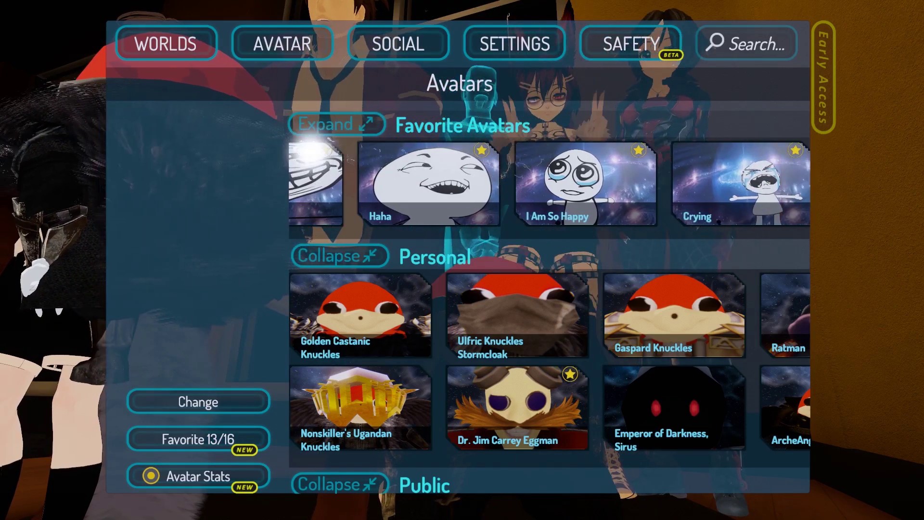
drag(534, 199, 278, 176)
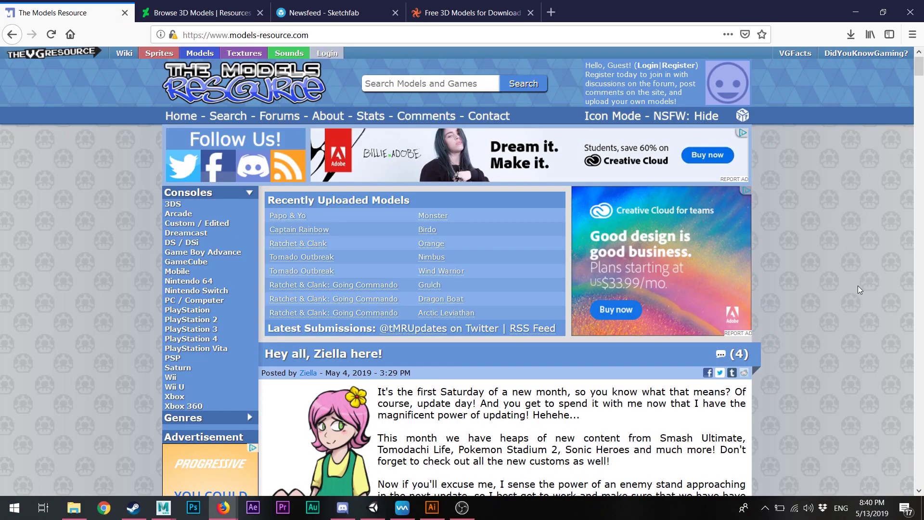
Switch to Firefox and look through The Models Resource front page down to the Nintendo 64 models.
scroll(858, 286, down, 10)
scroll(858, 286, up, 10)
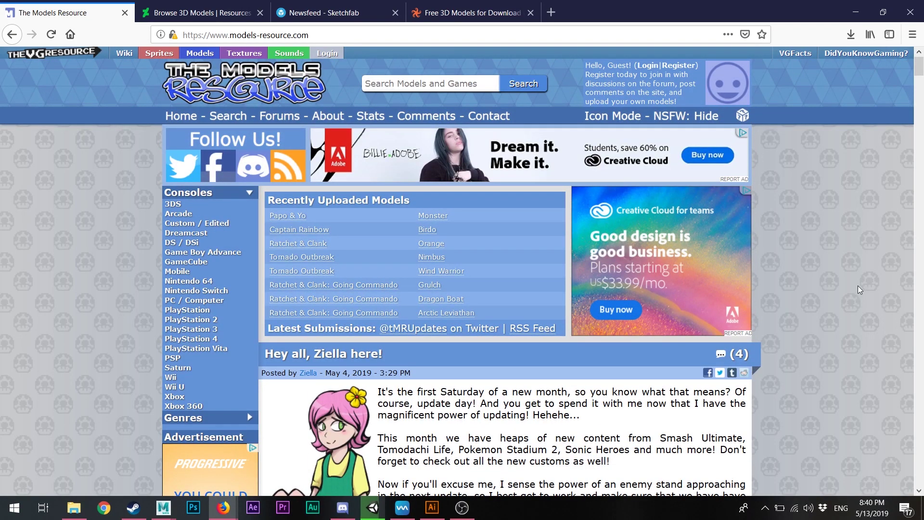
scroll(825, 250, down, 15)
scroll(825, 251, up, 10)
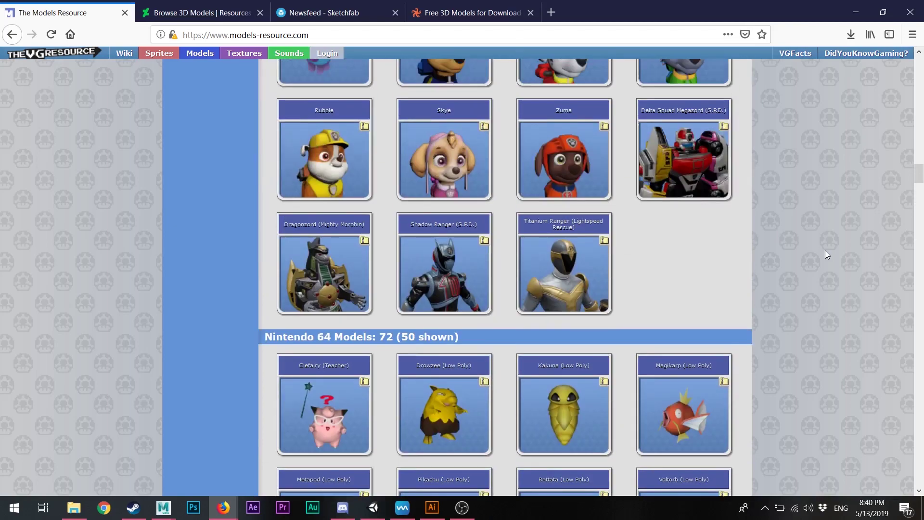
scroll(524, 287, down, 5)
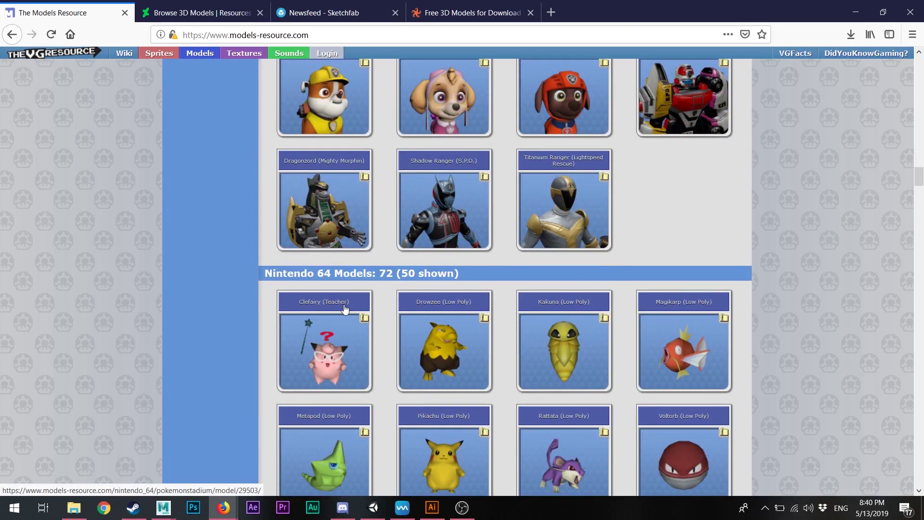
scroll(447, 244, down, 3)
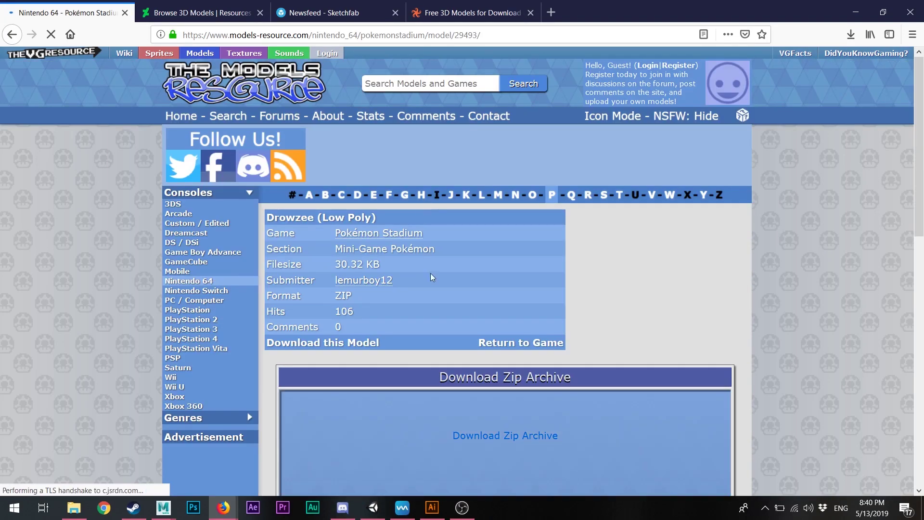
Check the download offered for the Drowzee Low Poly model, dismiss it without saving, and close the page.
scroll(516, 129, down, 5)
click(516, 129)
scroll(517, 129, down, 4)
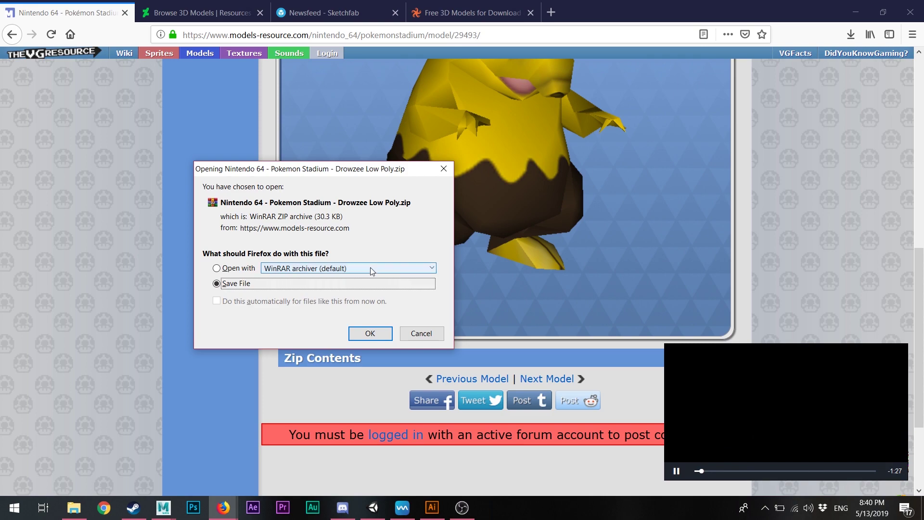
click(422, 333)
key(ctrl+w)
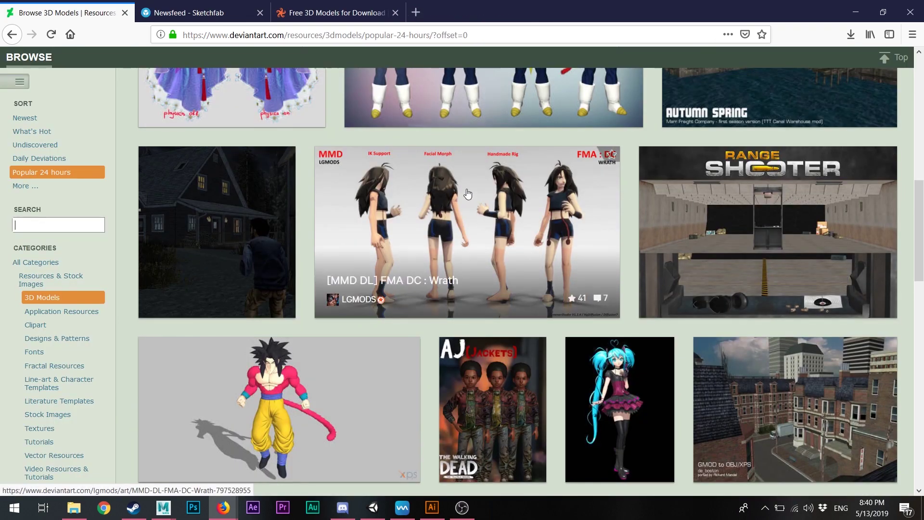
Look through DeviantArt's popular 3D models to the end of the results and close the page.
scroll(472, 198, down, 5)
scroll(550, 226, down, 6)
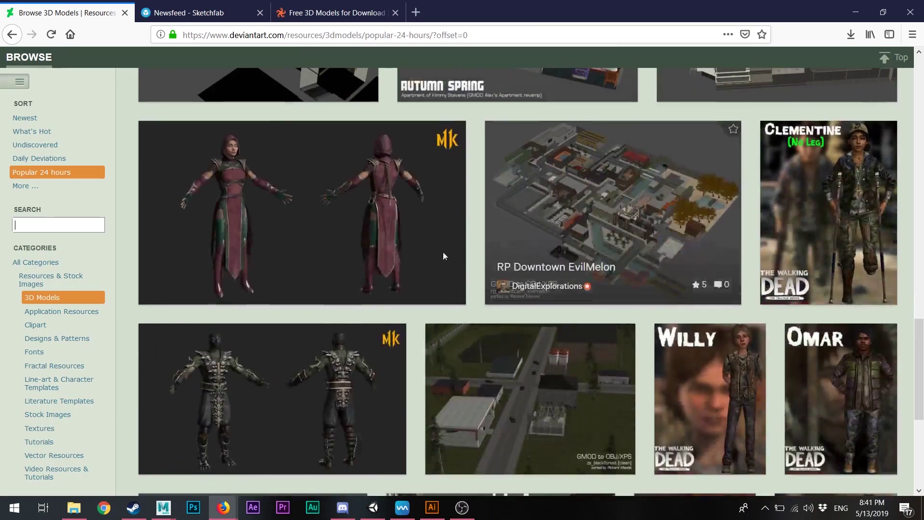
scroll(471, 268, down, 5)
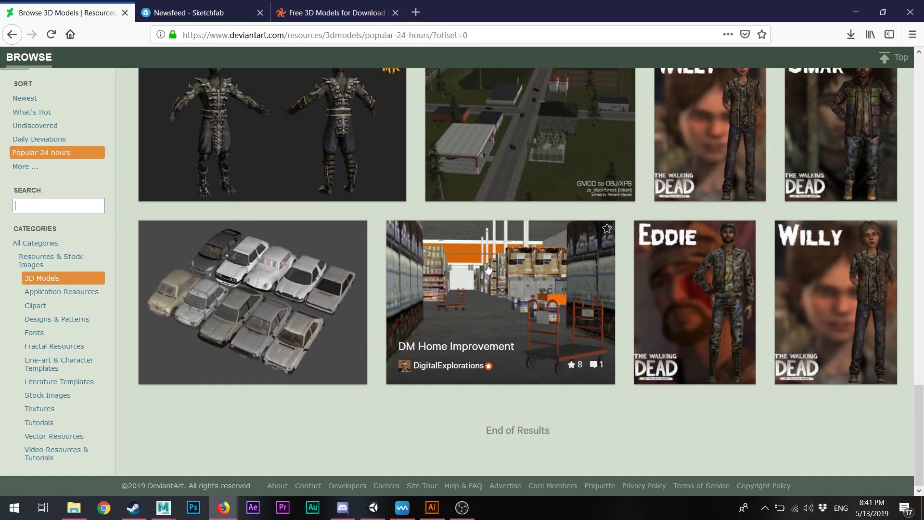
key(ctrl+w)
Look over the Sketchfab newsfeed and the Free 3D Models download site.
scroll(463, 313, down, 15)
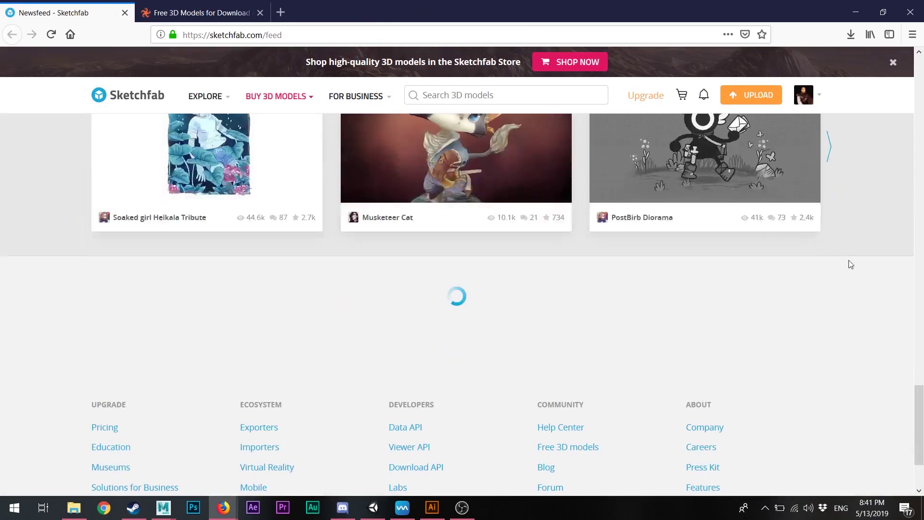
scroll(830, 323, up, 20)
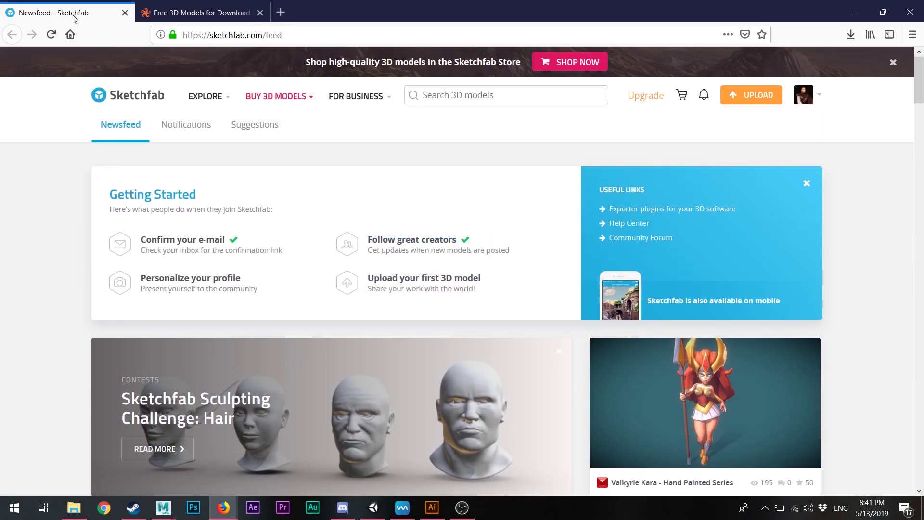
click(197, 13)
scroll(462, 269, down, 3)
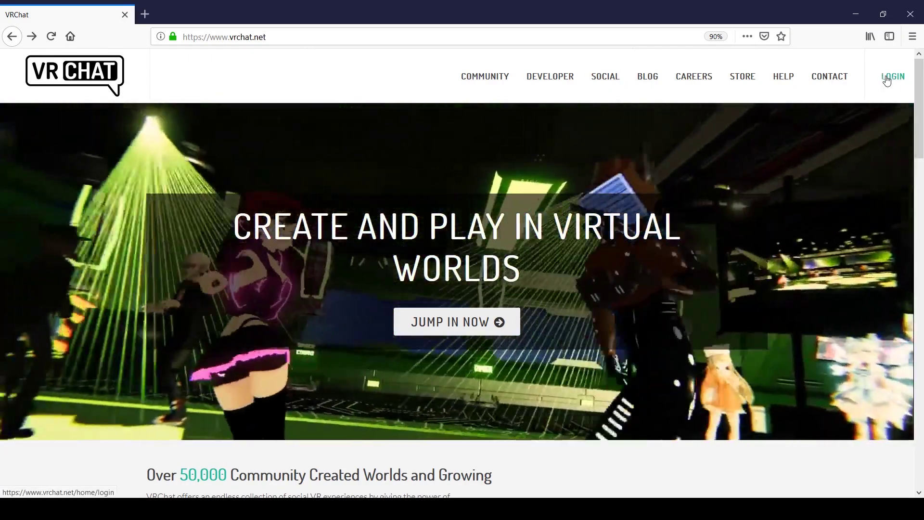
Log in on the VRChat website and save the VRChat SDK package VRCSDK-2019.04.14.12.31_Public.unitypackage.
click(887, 80)
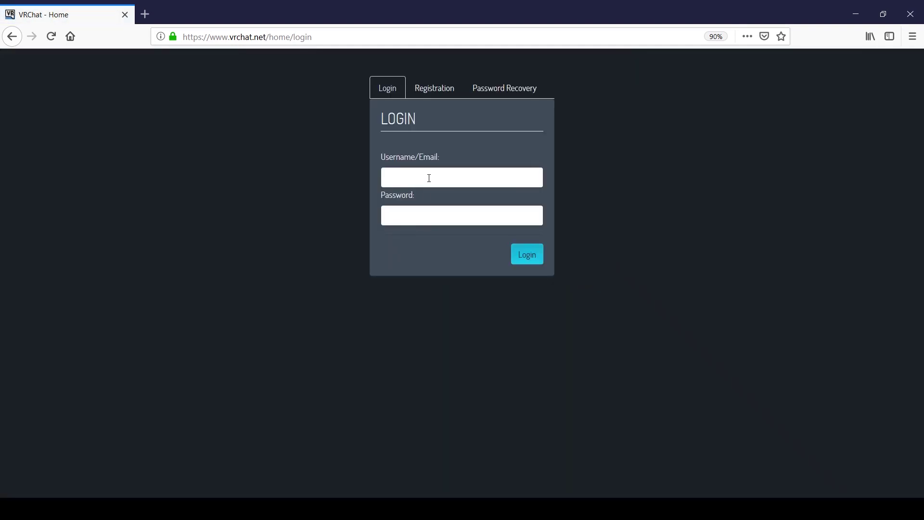
click(429, 178)
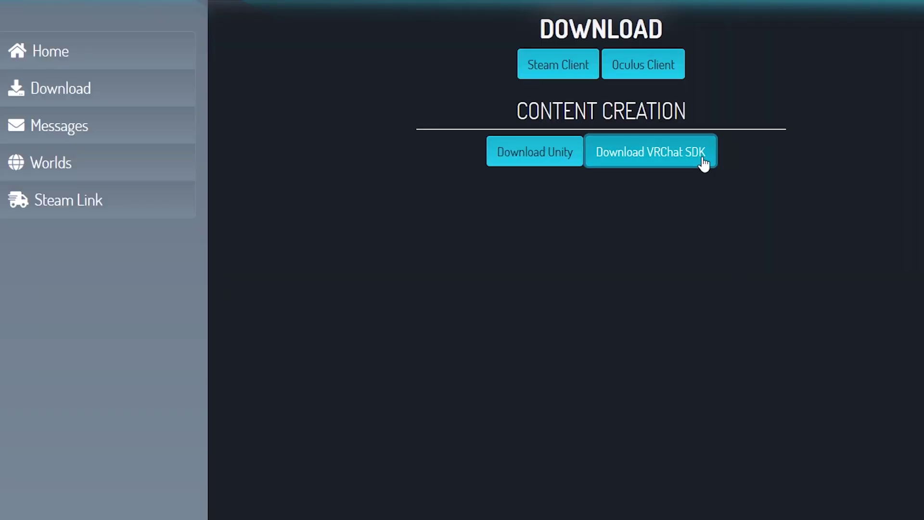
click(702, 161)
click(358, 281)
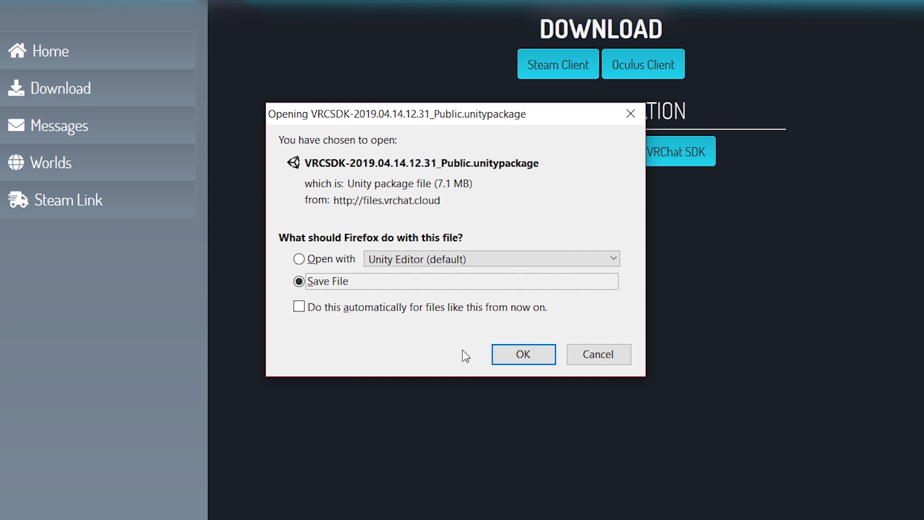
click(497, 364)
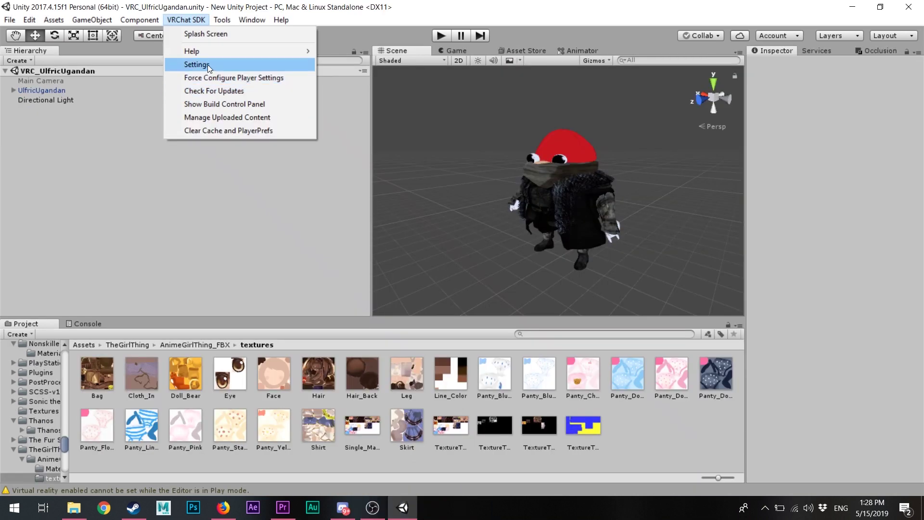
Switch to Unity, sign in to the VRChat account from the SDK settings, and review the uploaded avatars.
click(207, 65)
click(114, 103)
click(110, 73)
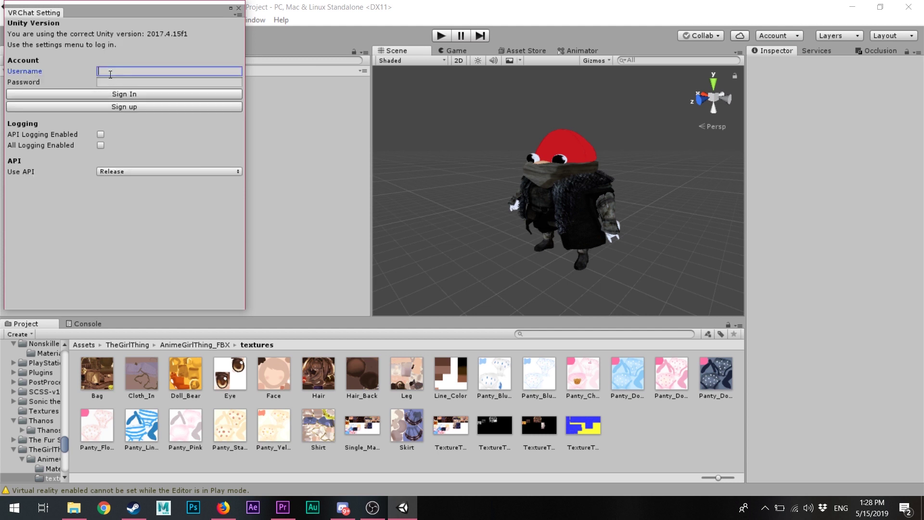
click(124, 94)
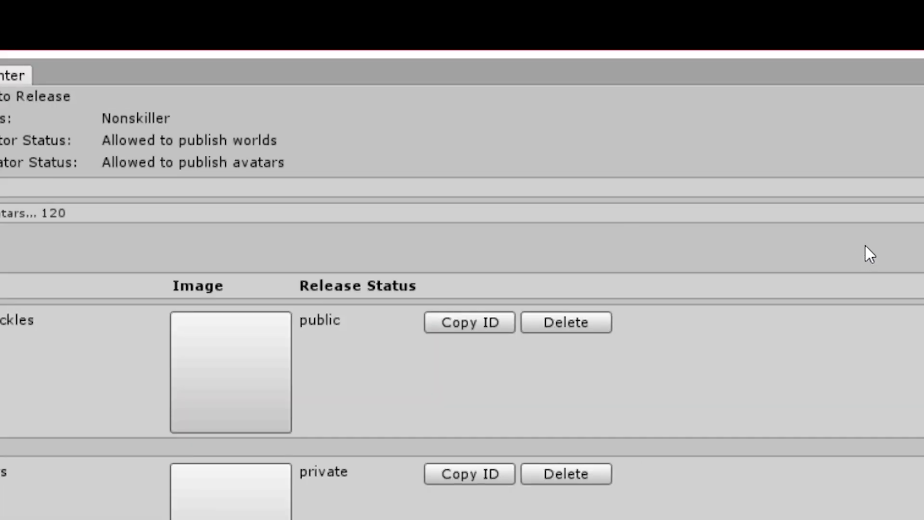
scroll(473, 342, down, 10)
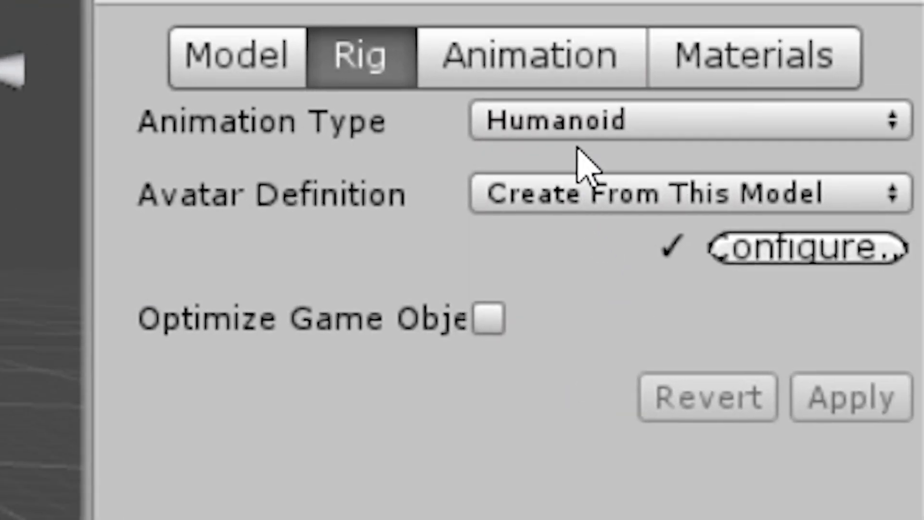
Open the humanoid rig's bone configuration and inspect the Chest and Upper Chest mapping.
click(868, 254)
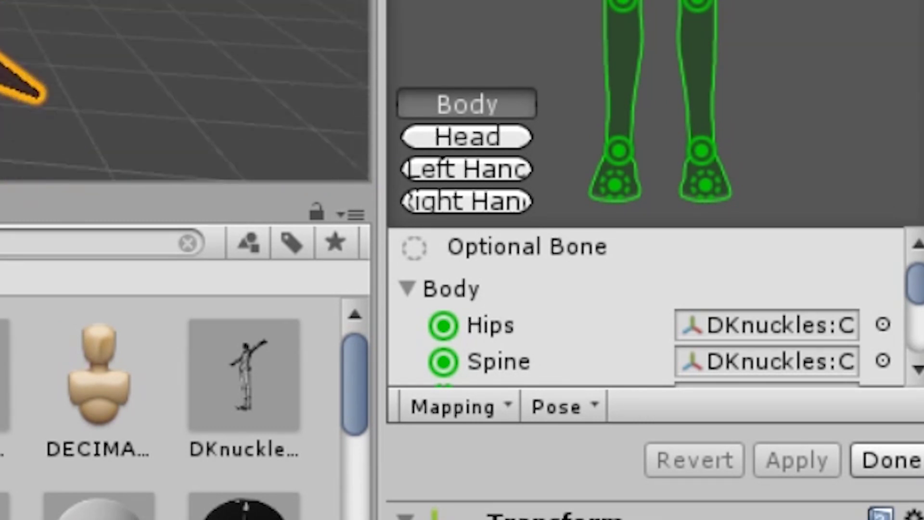
scroll(587, 308, down, 3)
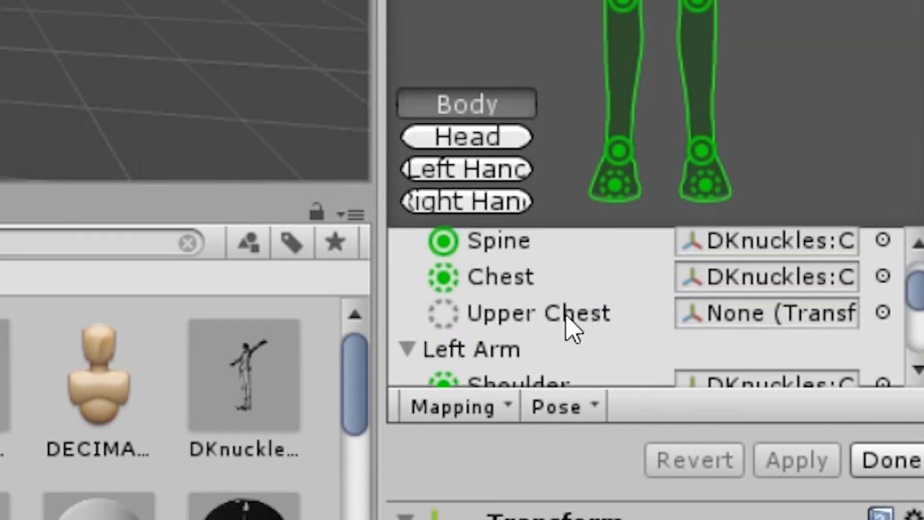
click(564, 319)
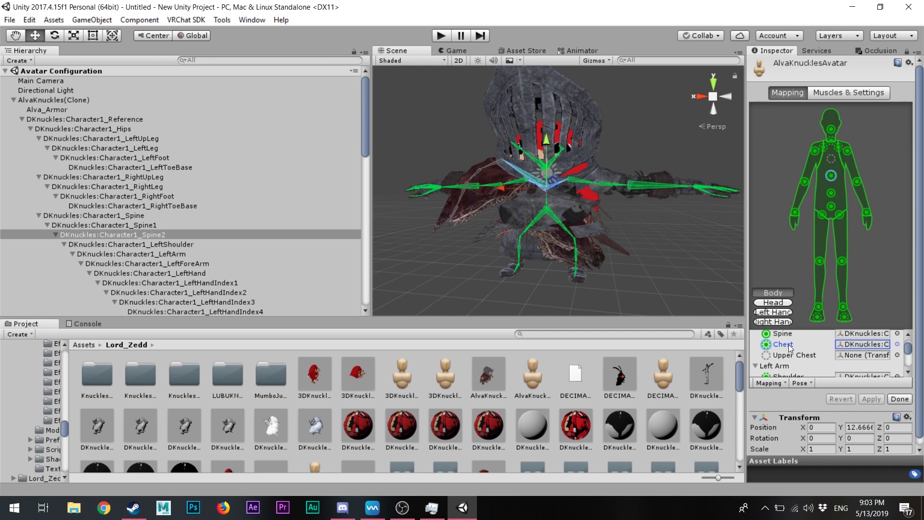
click(788, 356)
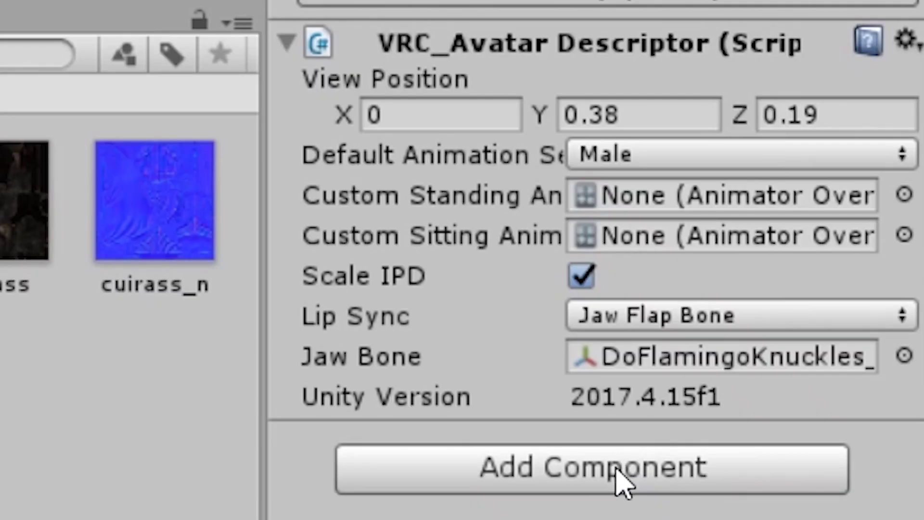
Add a VRC_Avatar Descriptor component to the GoldenArmorKnuckel avatar and review its settings.
click(619, 477)
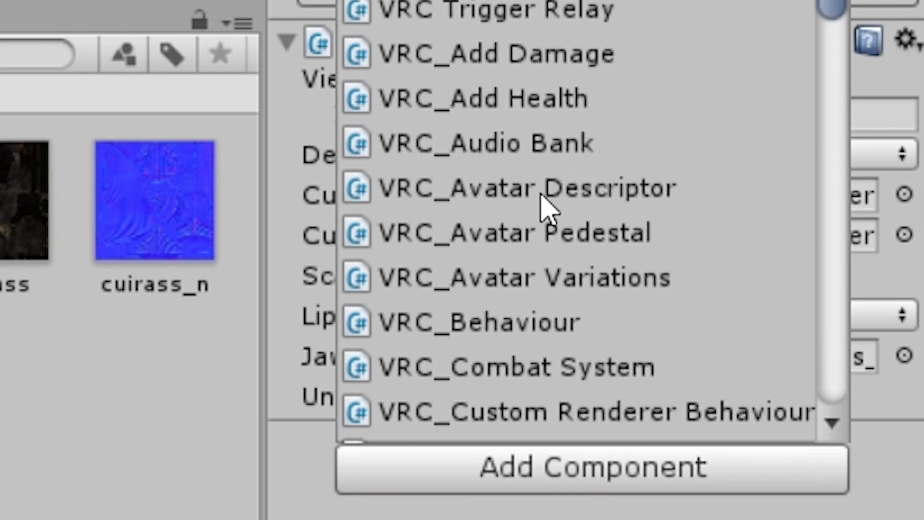
click(613, 200)
click(613, 200)
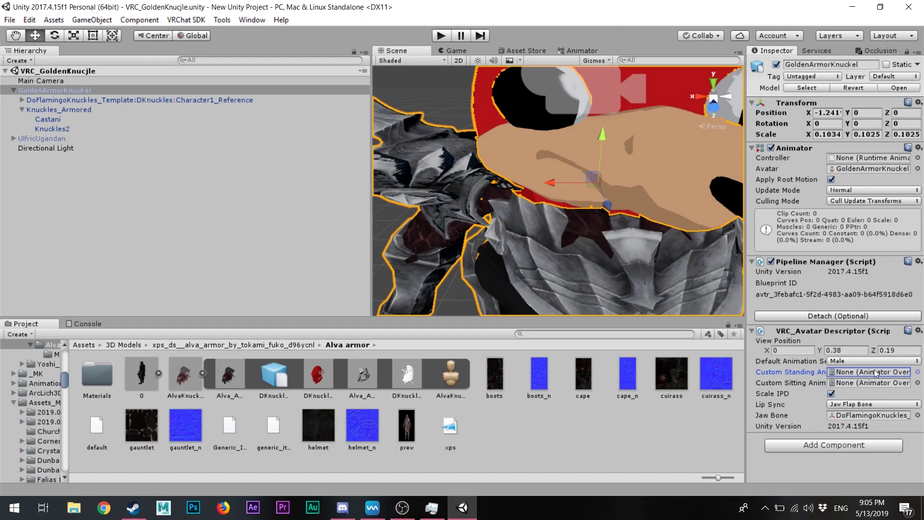
scroll(565, 181, down, 6)
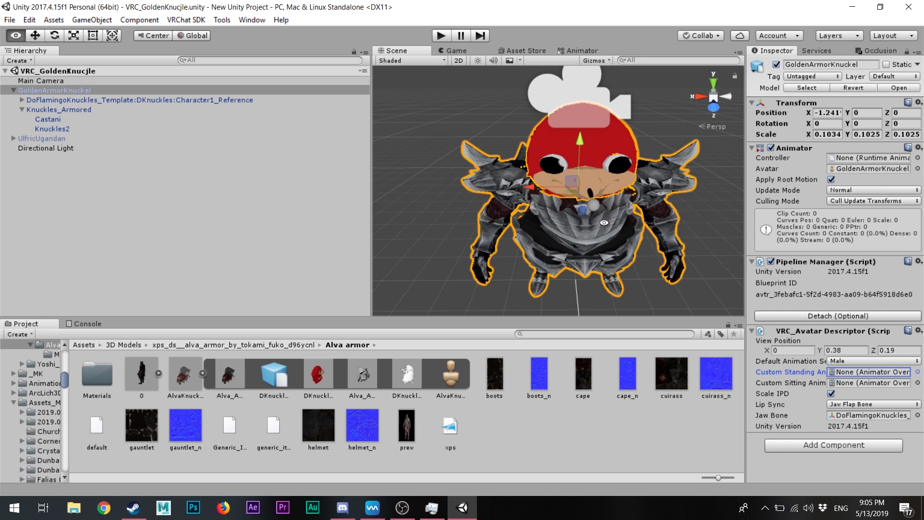
Inspect the GoldenArmorKnuckel model and its view position marker from the front, the side and close up.
key(alt)
click(700, 286)
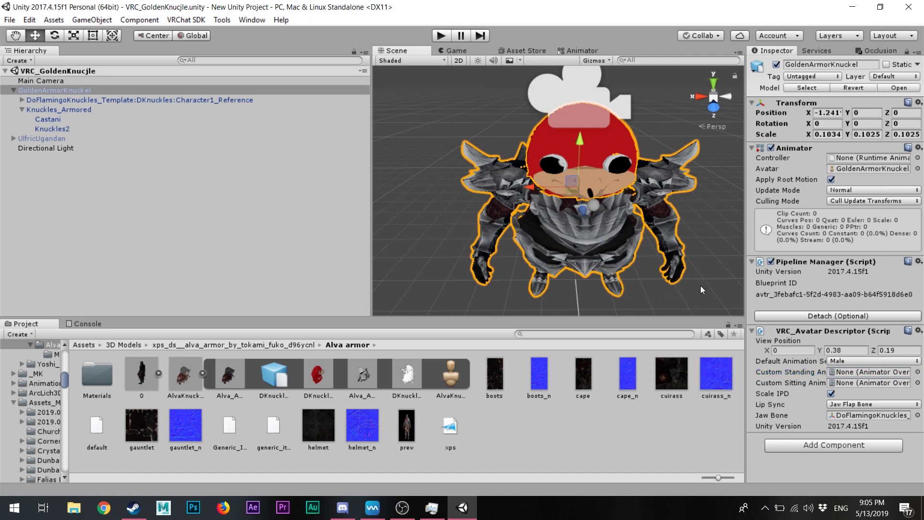
alt+drag(697, 271, 472, 194)
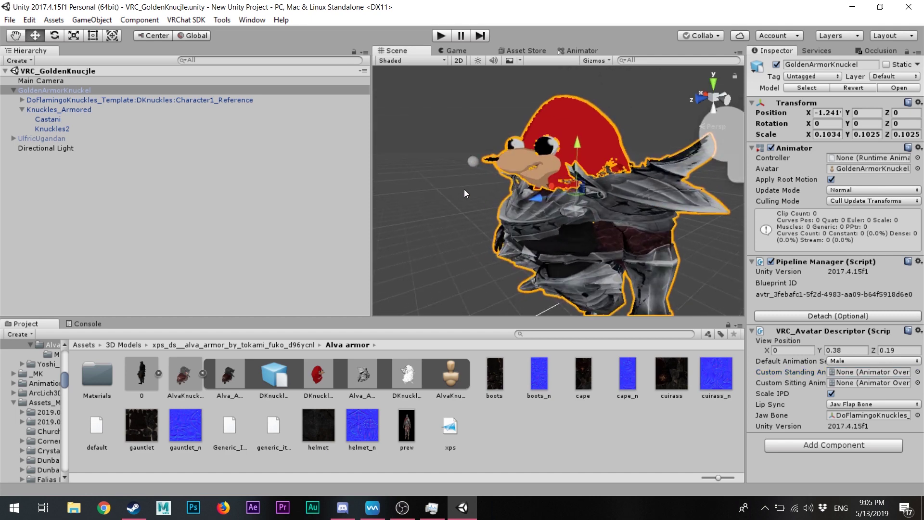
alt+right_drag(418, 193, 576, 239)
alt+right_drag(457, 187, 465, 219)
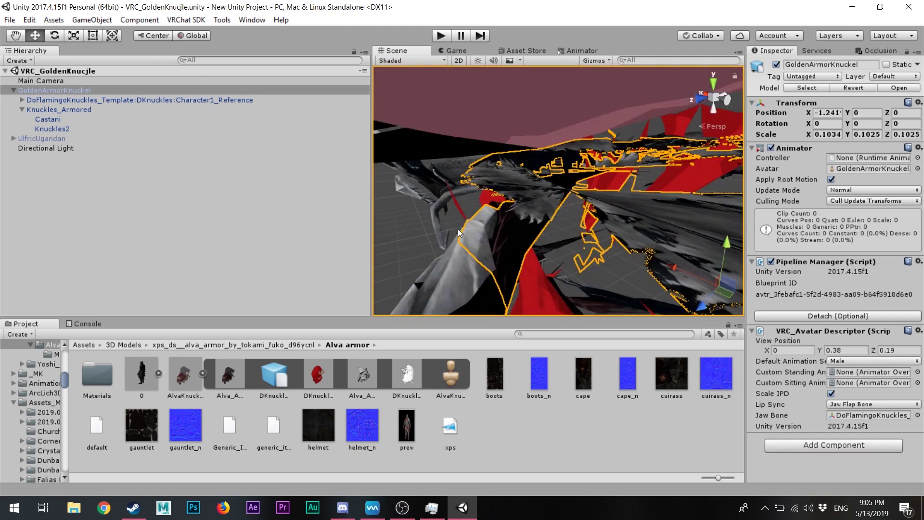
click(428, 245)
scroll(427, 245, down, 5)
alt+drag(458, 238, 707, 212)
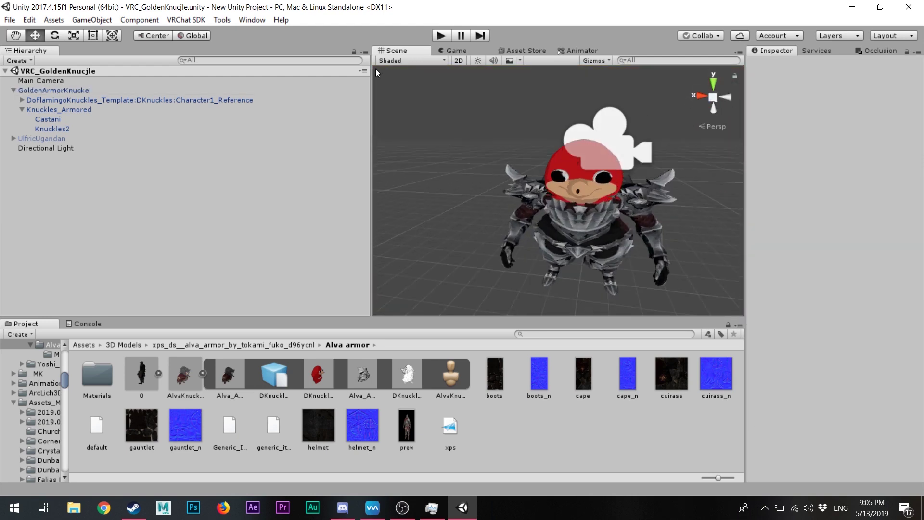
Review Golden Armor Knuckel's performance details in the VRChat build control panel and start building and publishing the avatar.
click(198, 21)
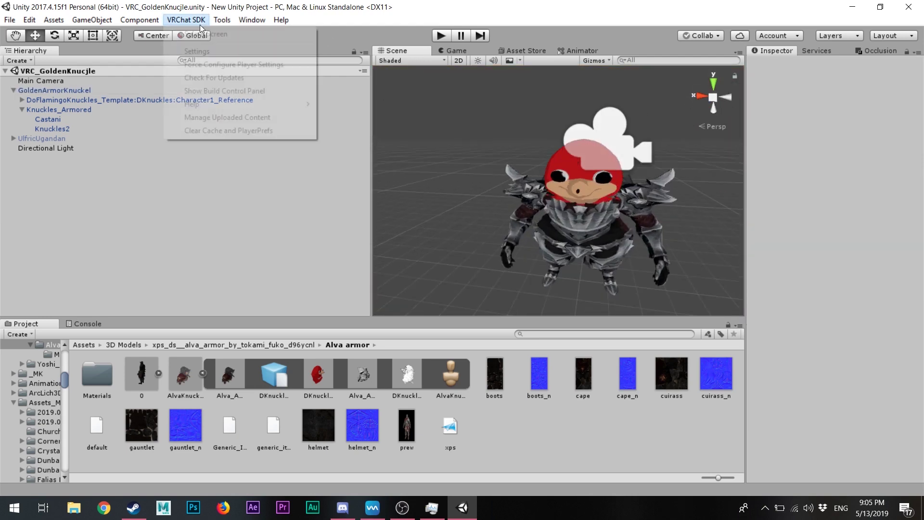
click(218, 90)
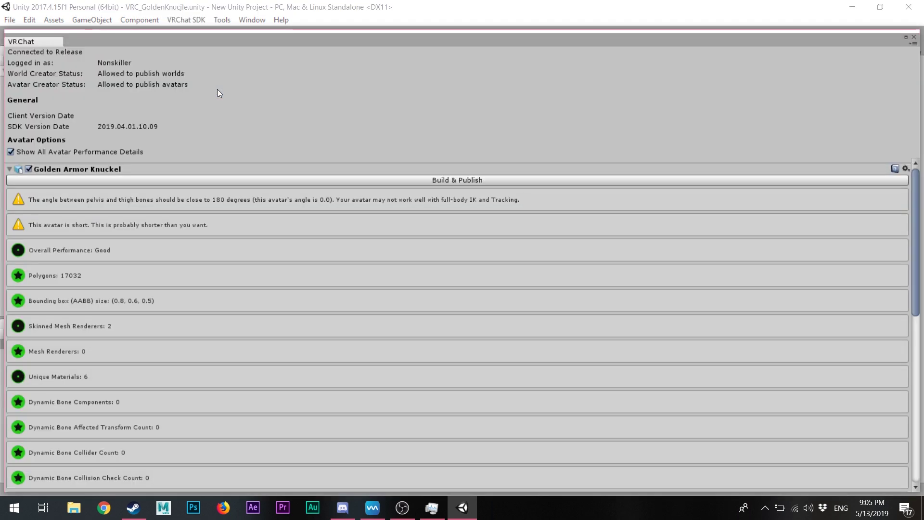
scroll(152, 327, down, 1)
scroll(159, 332, down, 5)
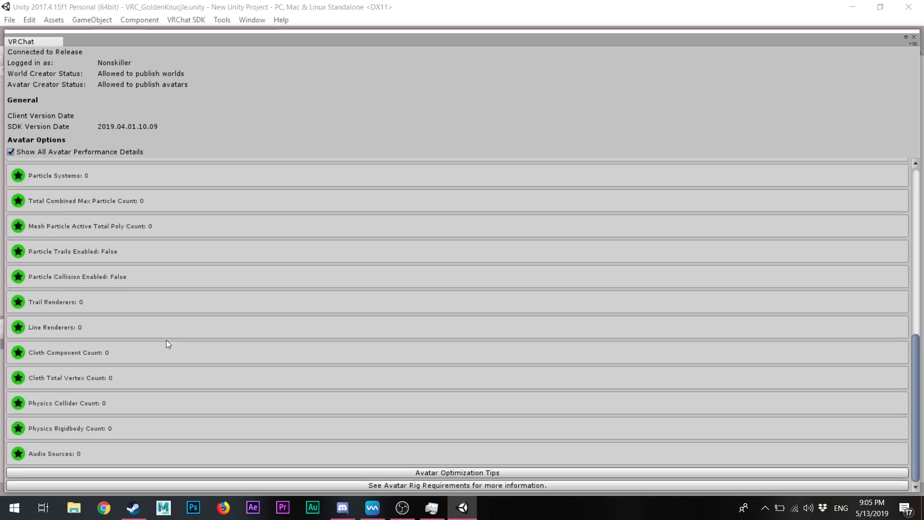
scroll(165, 366, up, 6)
scroll(130, 404, down, 5)
scroll(115, 400, up, 5)
click(451, 179)
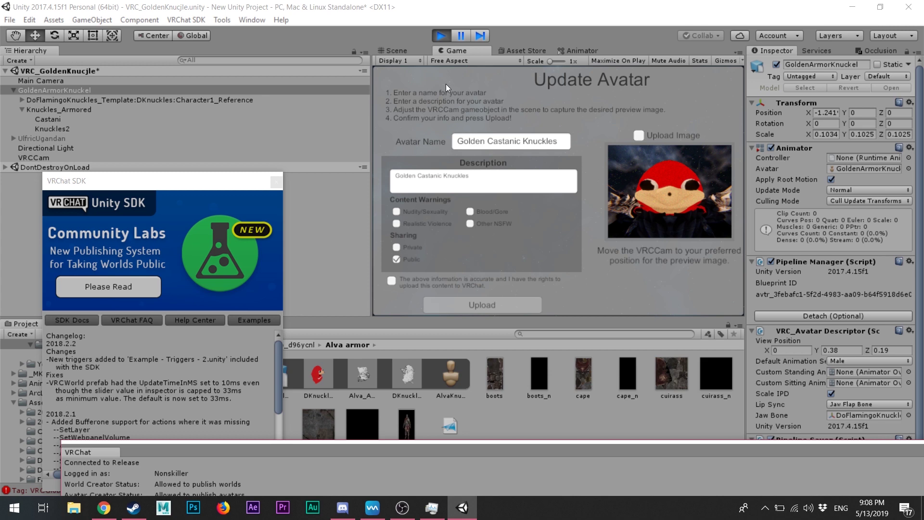
Move the VRCCam in front of the avatar's face in the Scene view, to about Y 0.403 and Z 0.273.
click(396, 51)
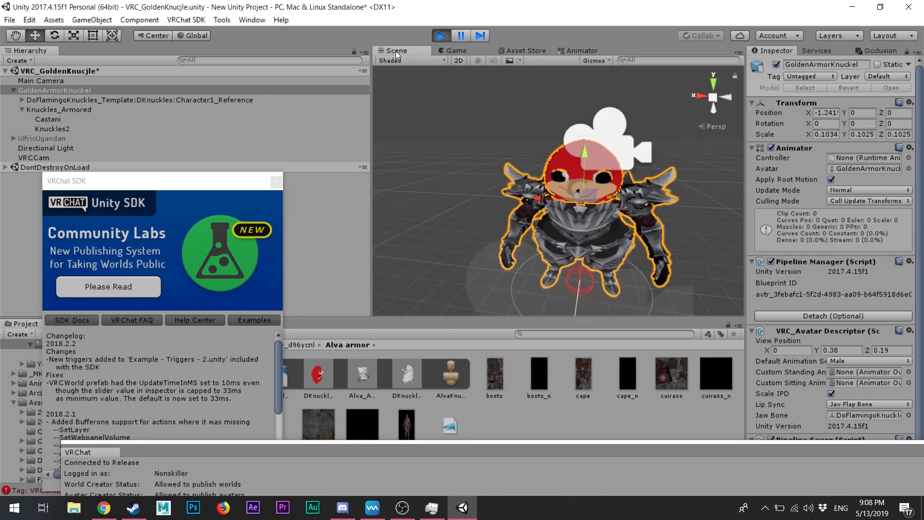
click(37, 157)
drag(133, 192, 135, 208)
scroll(602, 248, down, 10)
alt+drag(602, 248, 445, 240)
drag(505, 225, 444, 242)
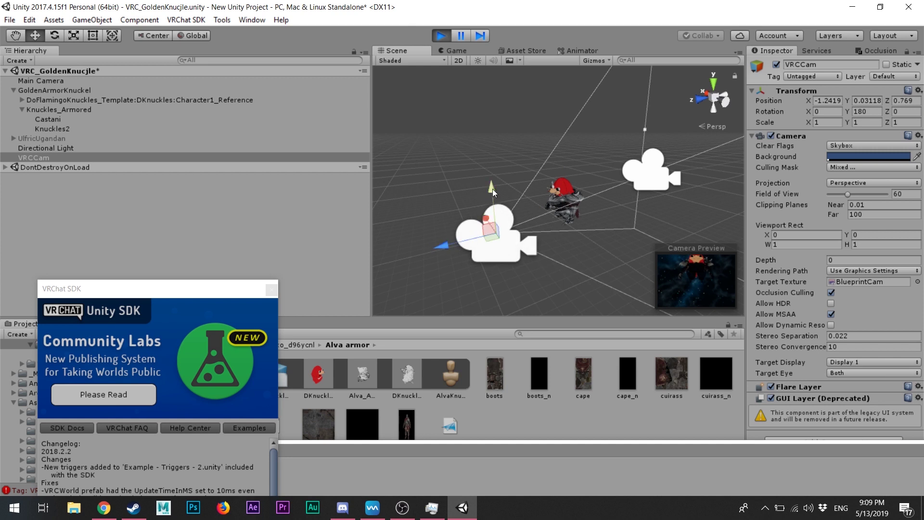
drag(491, 190, 486, 158)
drag(443, 209, 481, 207)
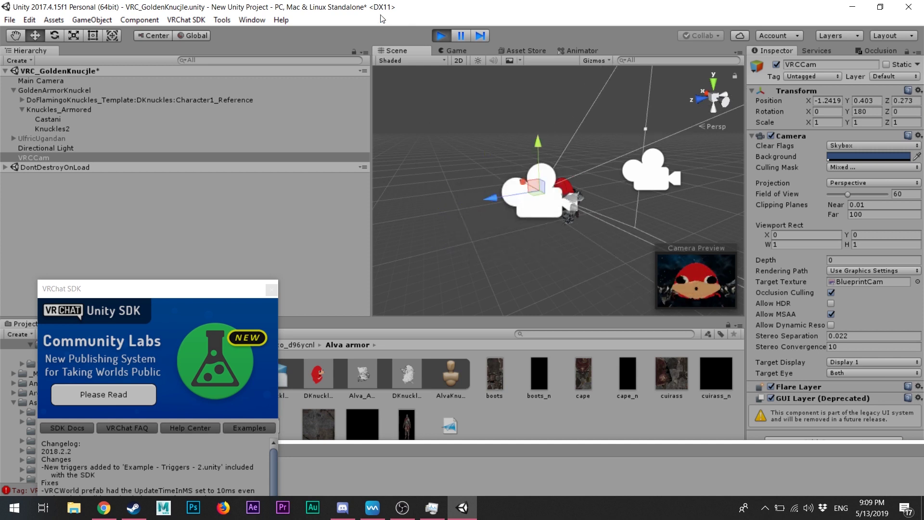
Tick and clear the content rights confirmation in the Update Avatar form and stop play mode.
click(454, 51)
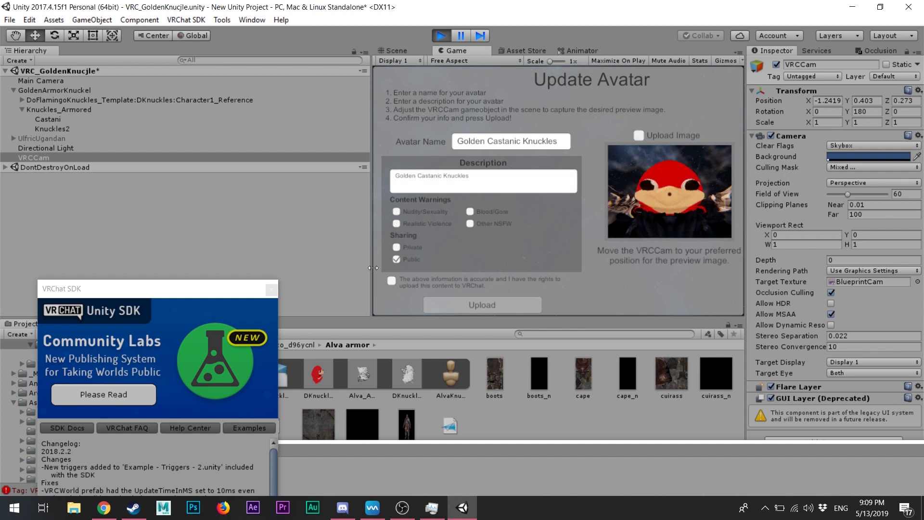
click(392, 281)
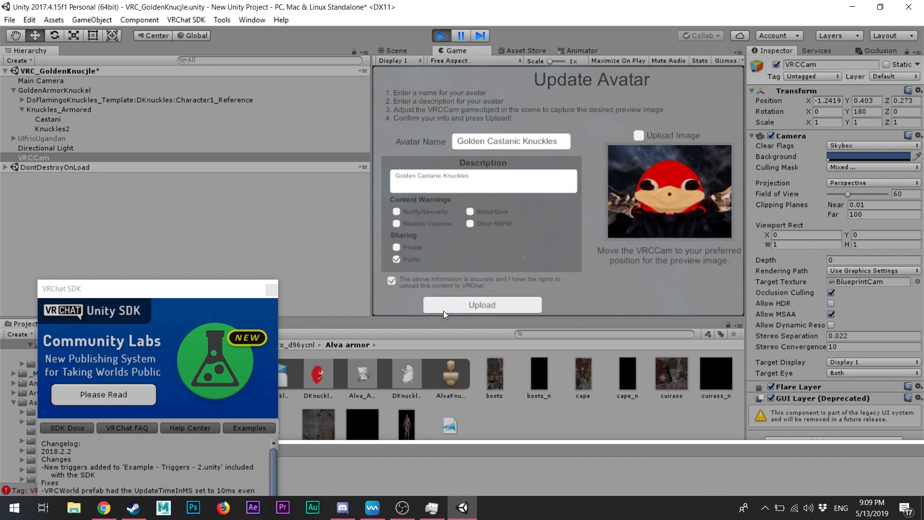
click(392, 280)
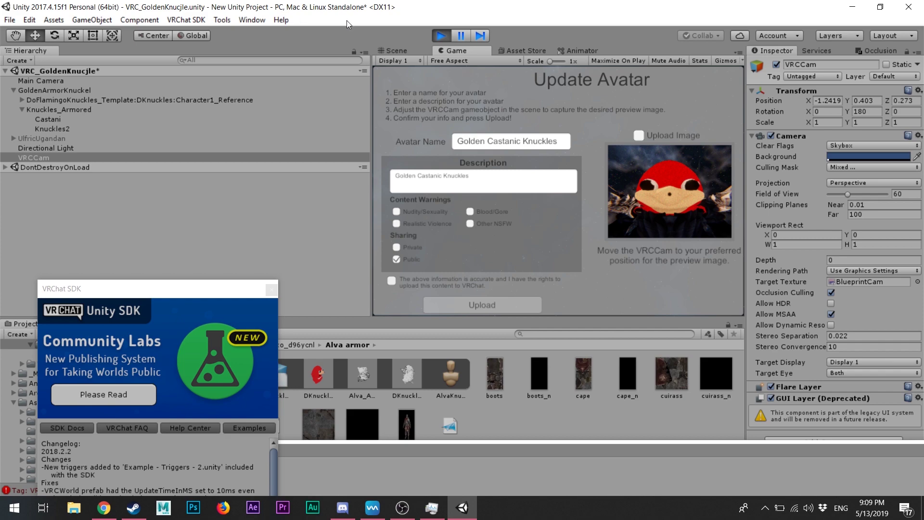
click(436, 37)
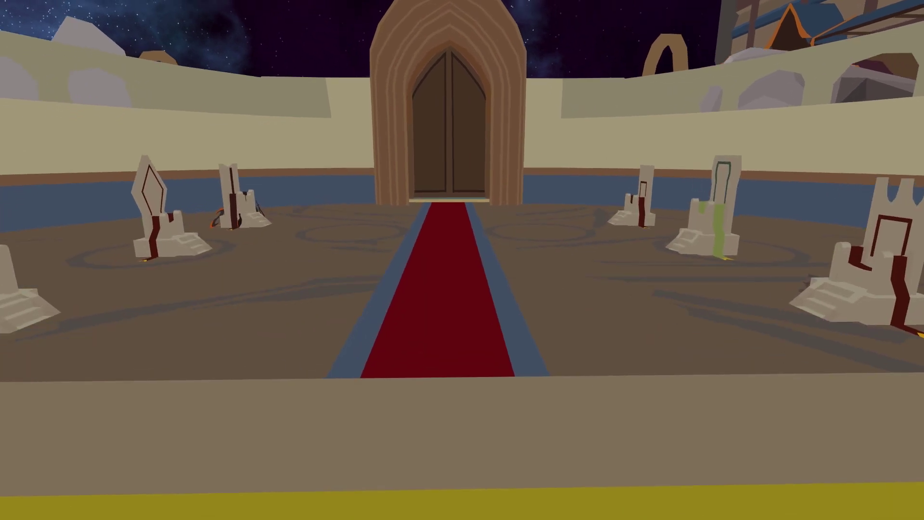
key(w)
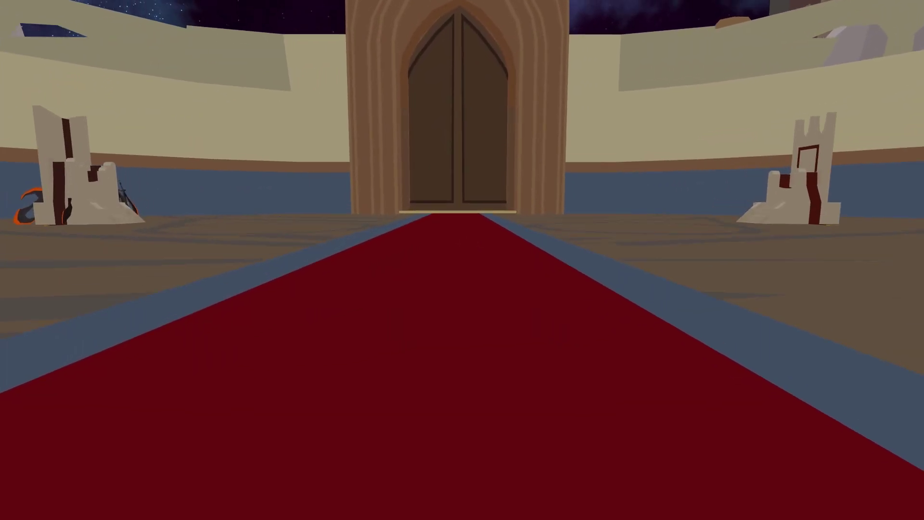
key(w)
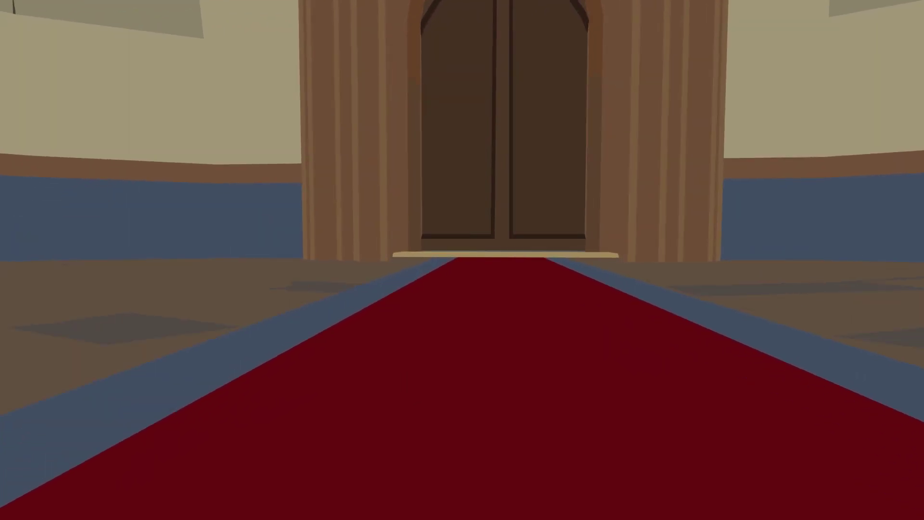
key(w)
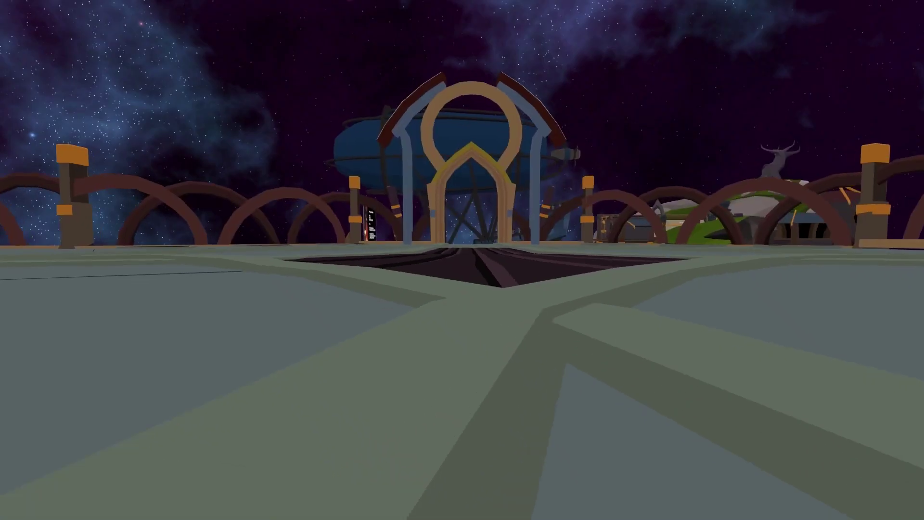
key(w)
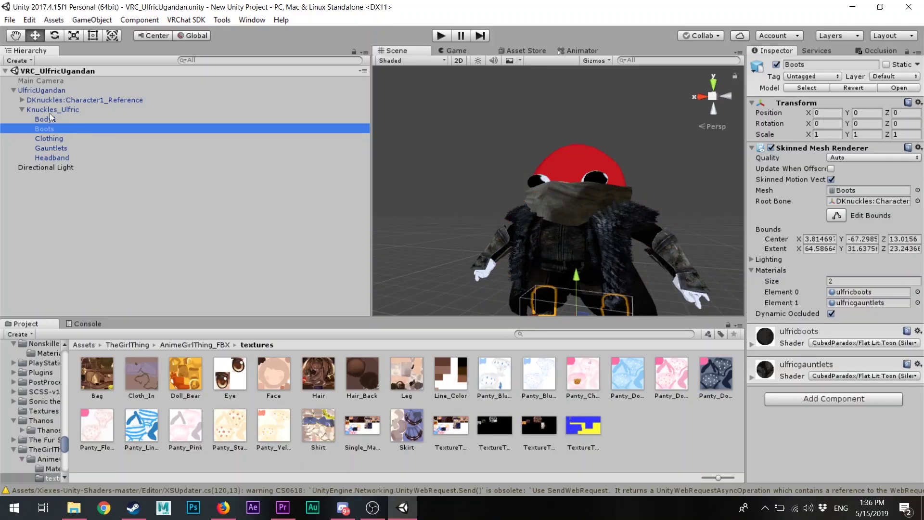
Inspect the Body1, Boots, Clothing and Gauntlets meshes under Knuckles_Ulfric in the VRC_UlfricUgandan scene.
click(50, 112)
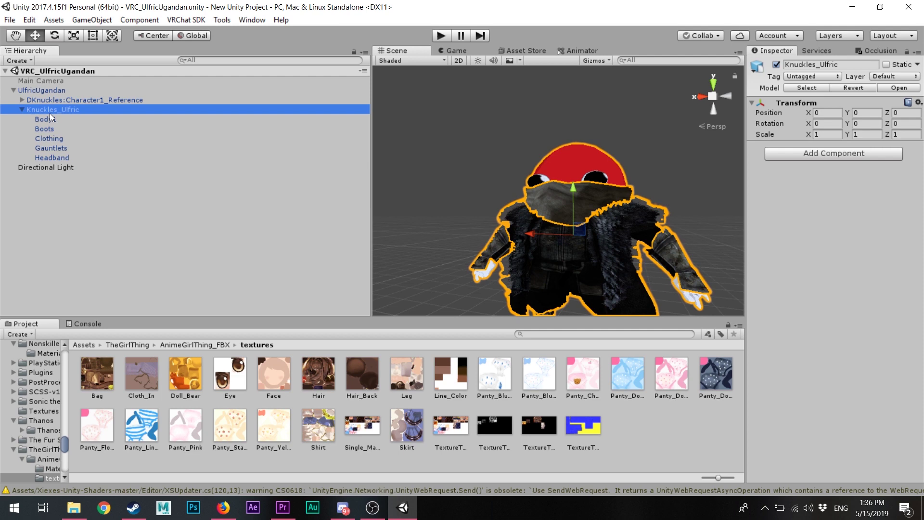
click(48, 123)
click(49, 128)
click(54, 138)
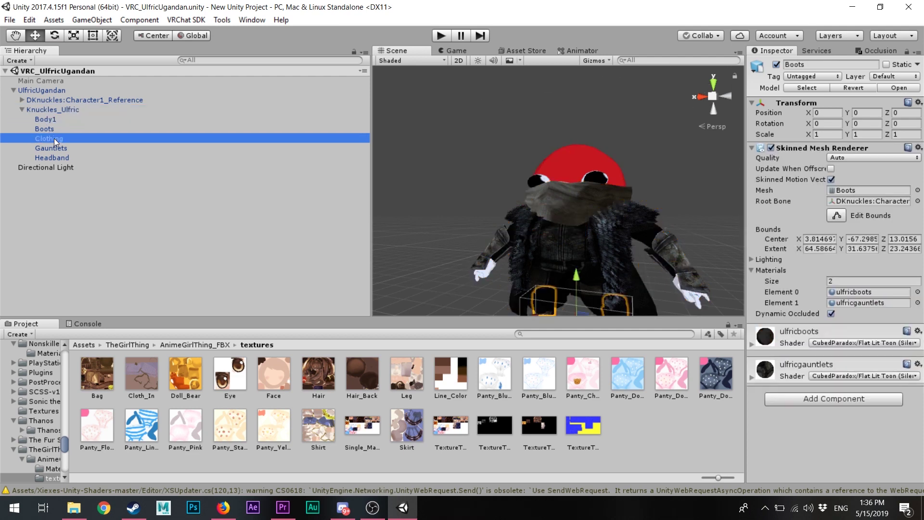
click(54, 148)
click(57, 164)
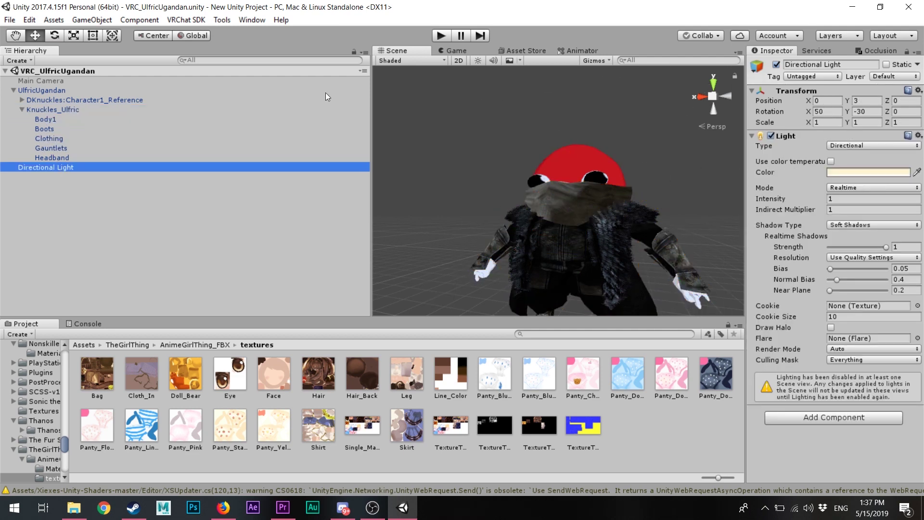
Open the VRChat build control panel for the UlfricUgandan avatar.
click(184, 19)
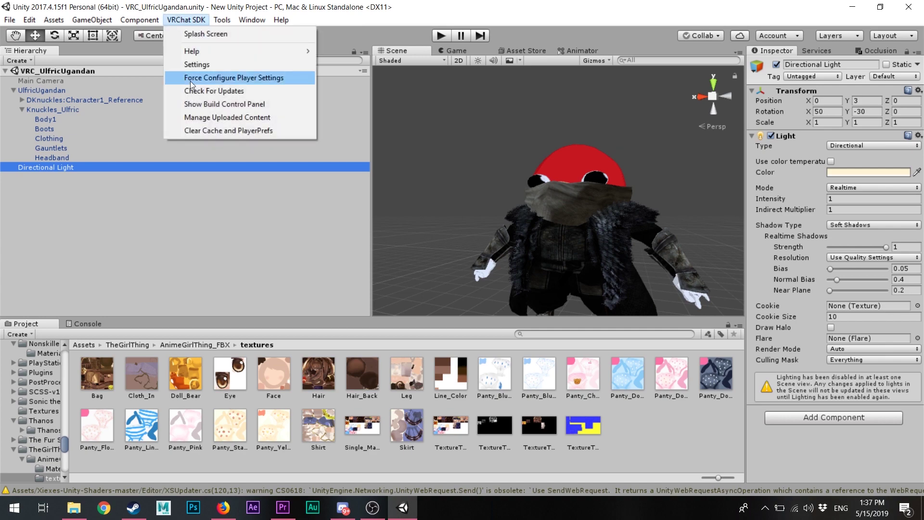
click(197, 105)
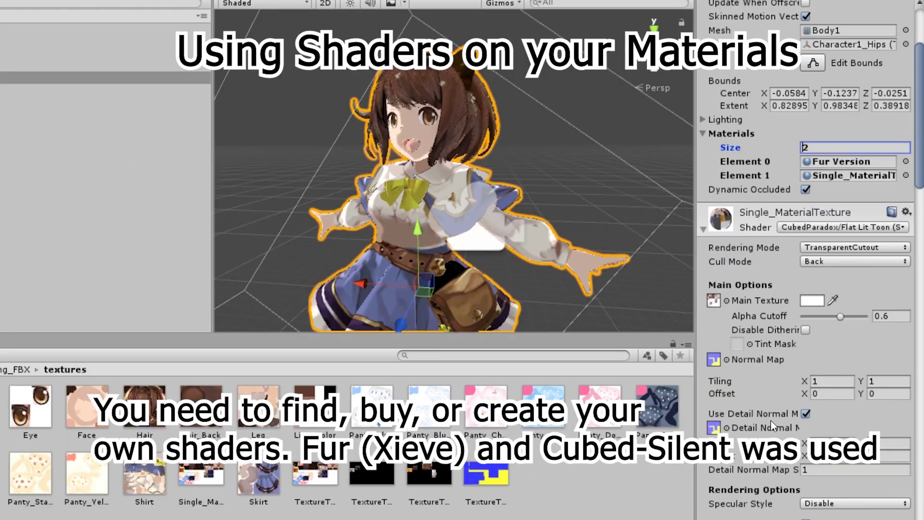
Examine the shader settings of the Single_MaterialTexture and Fur Version materials on the girl avatar's Body1 mesh.
scroll(770, 419, down, 10)
scroll(767, 406, down, 15)
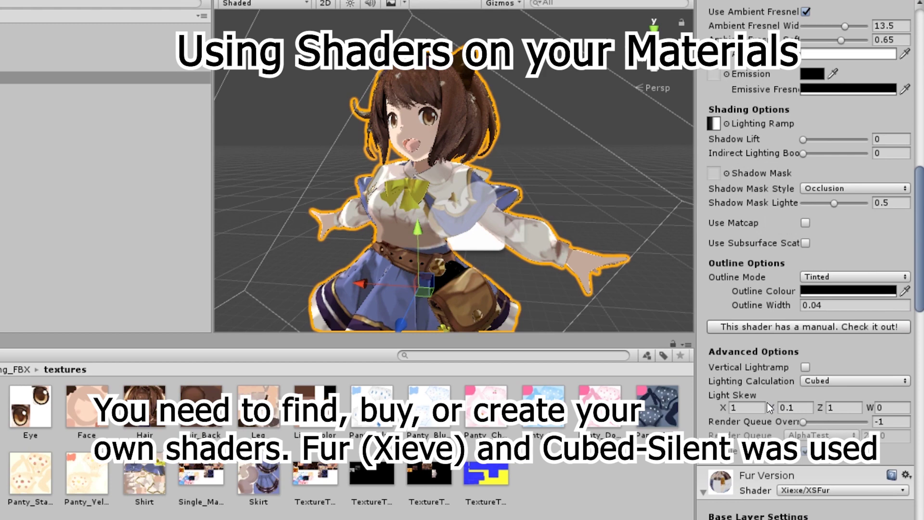
scroll(769, 399, down, 3)
scroll(768, 399, up, 15)
scroll(758, 403, up, 5)
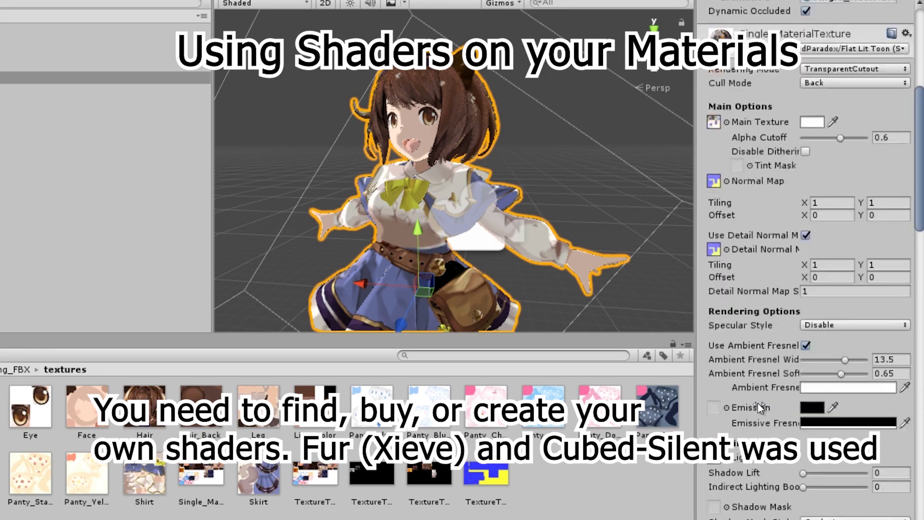
scroll(758, 402, down, 15)
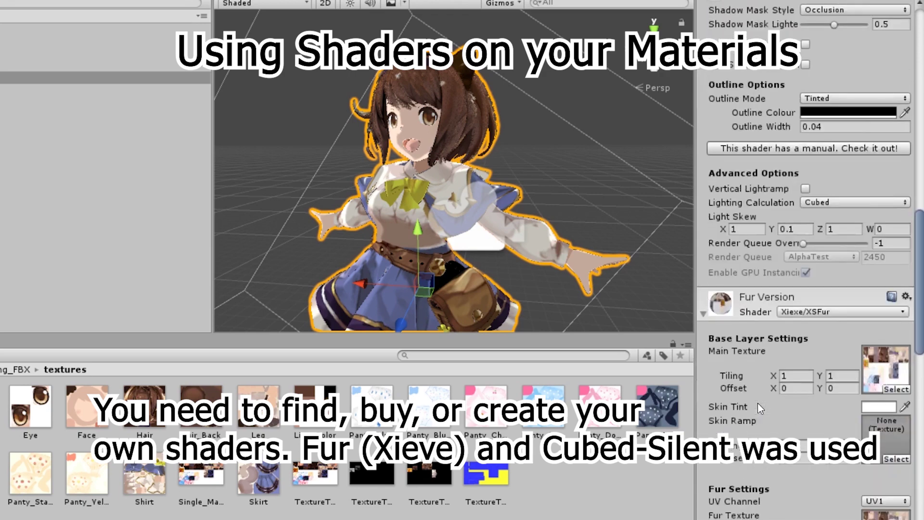
scroll(758, 408, down, 1)
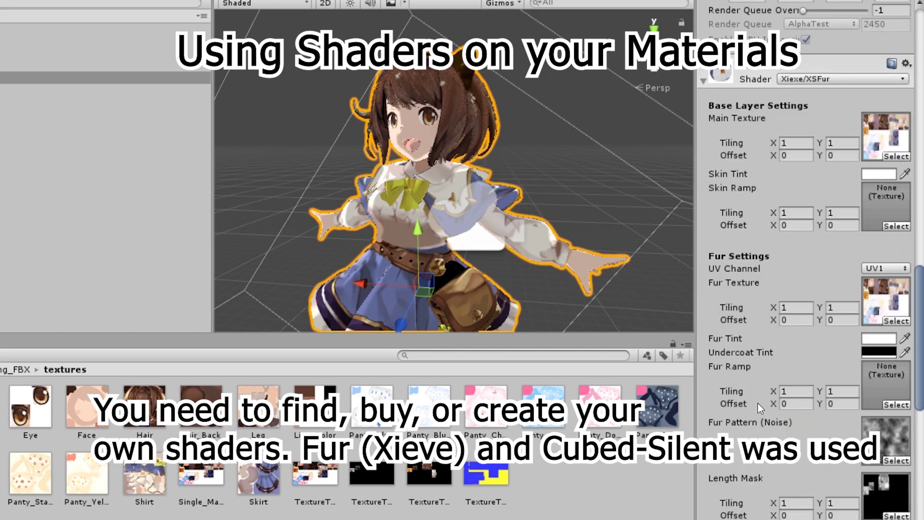
scroll(758, 402, up, 15)
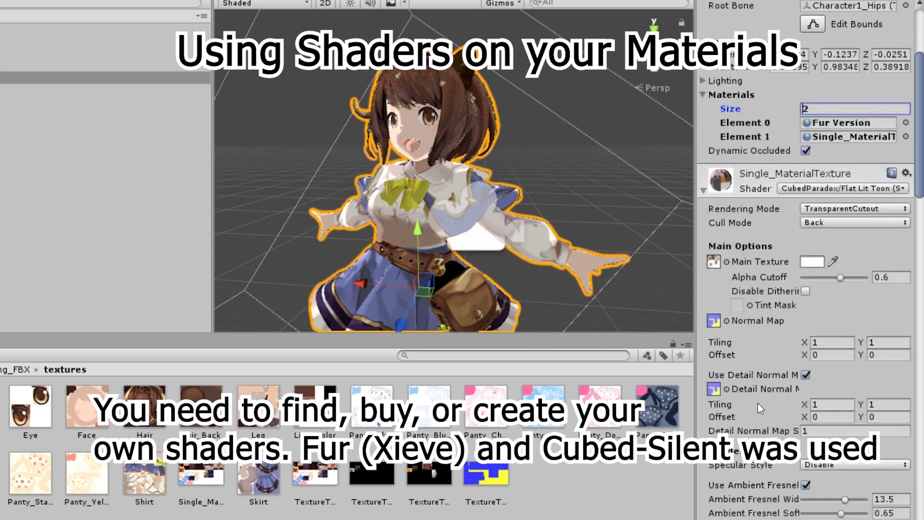
Set the Body1 mesh's material count to 3 and assign the purple DistortionMesh material from MeshEffect's Effect6 to Element 2.
drag(820, 202, 755, 209)
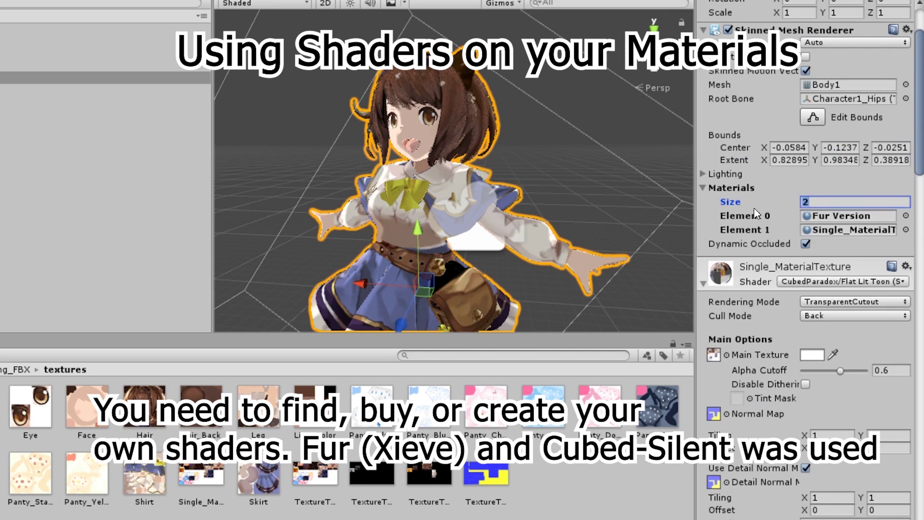
key(Return)
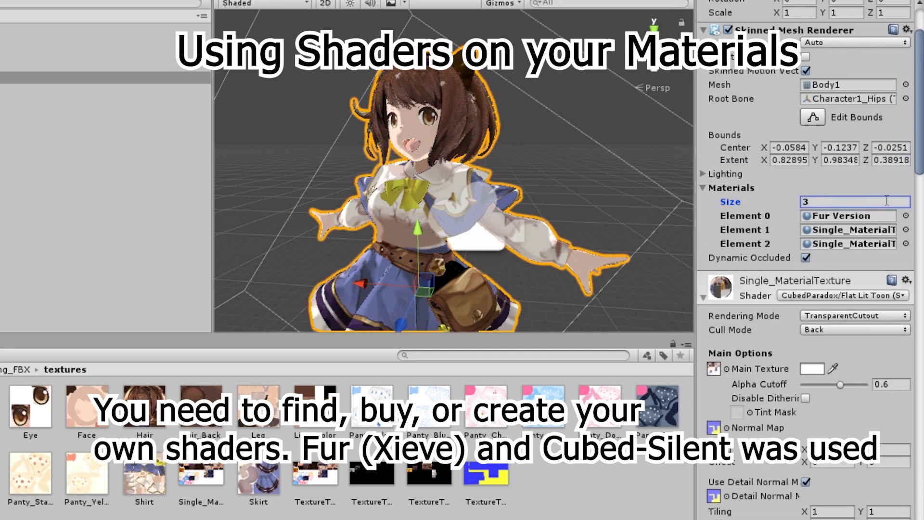
click(906, 243)
text(effe)
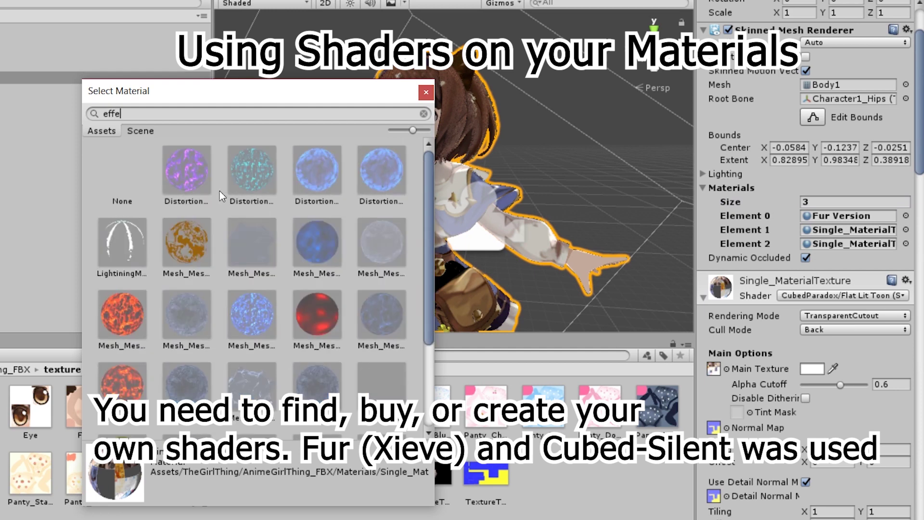
click(195, 177)
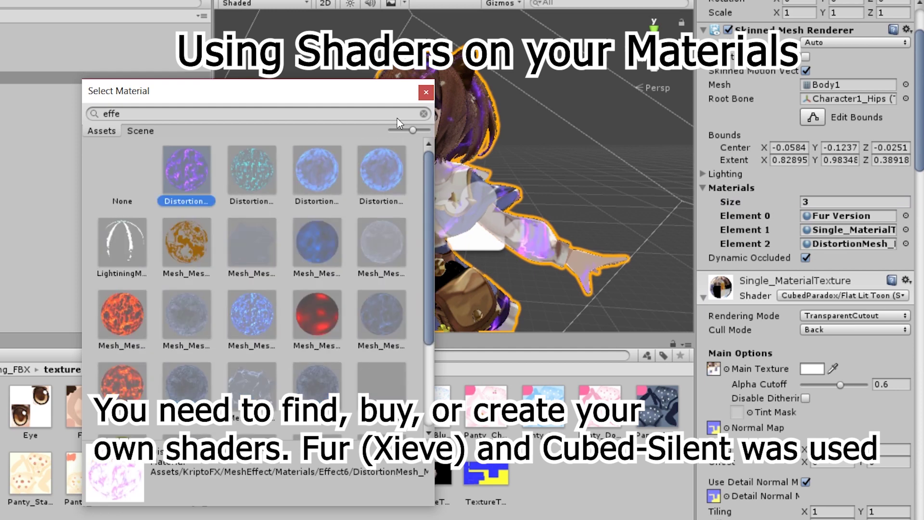
click(425, 92)
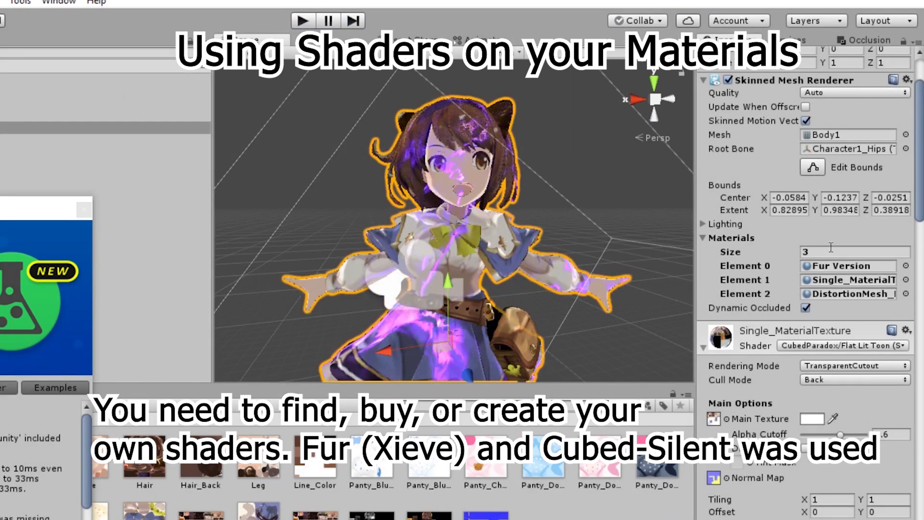
Run the scene in play mode and examine the girl avatar and its Dynamic Bone setup from the side in the Scene view.
click(302, 22)
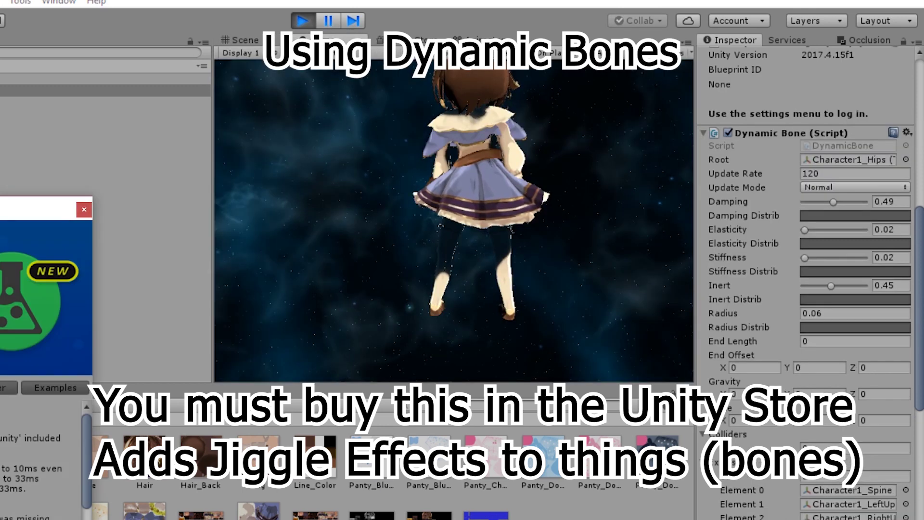
click(240, 40)
scroll(417, 313, down, 3)
middle_drag(417, 312, 422, 255)
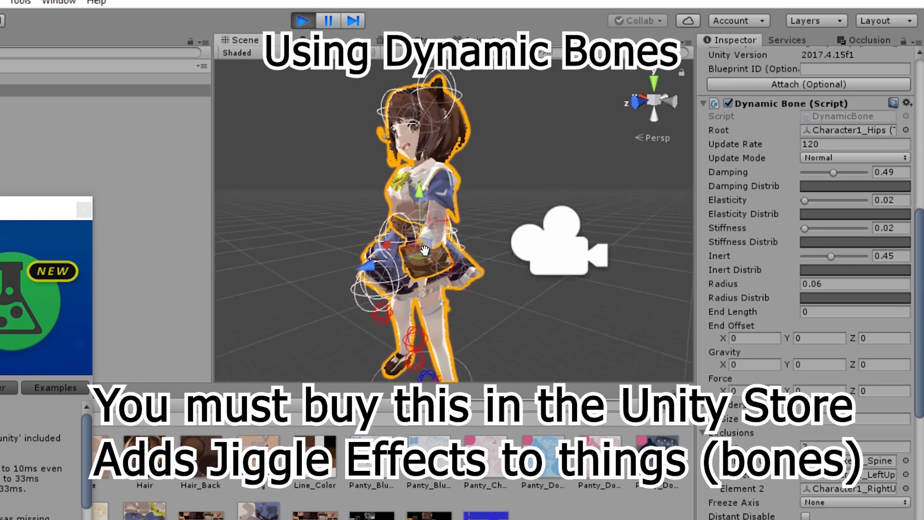
scroll(405, 258, down, 2)
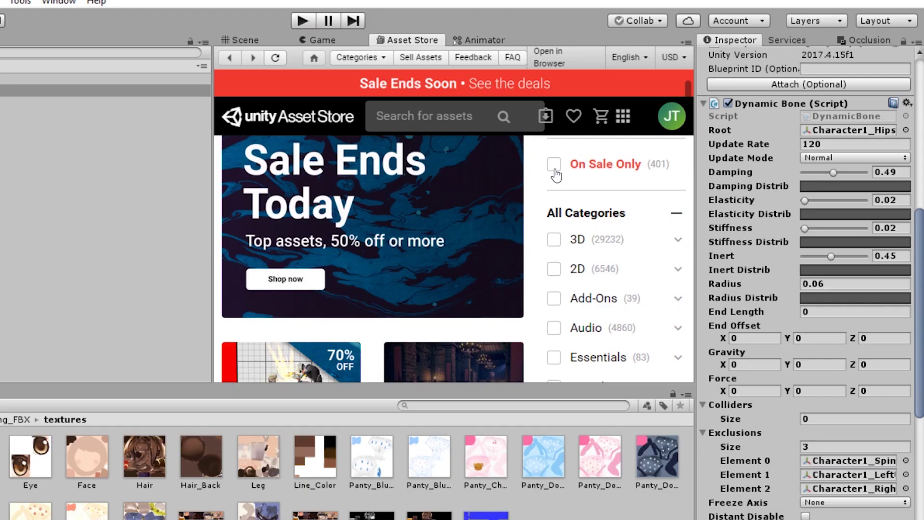
Filter the Asset Store to assets on sale and look for the Dynamic Bone asset.
click(553, 164)
scroll(481, 239, down, 5)
scroll(486, 270, up, 3)
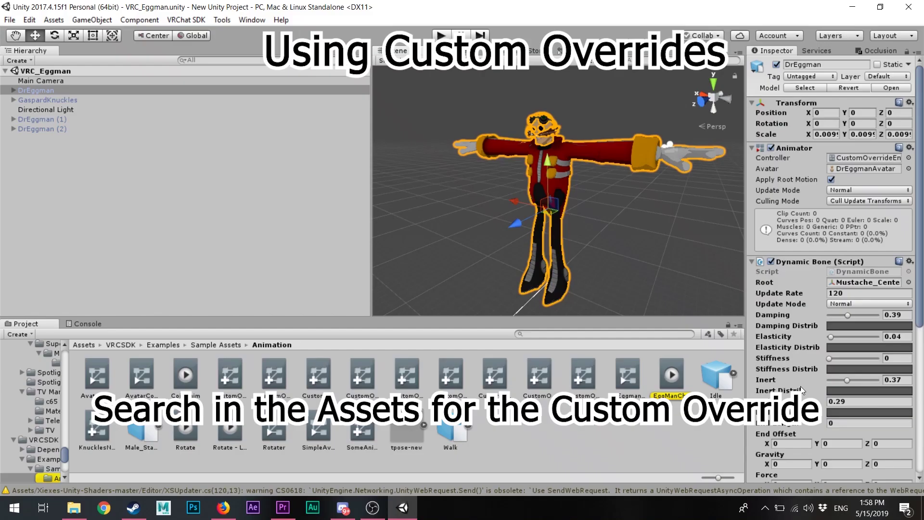
scroll(802, 390, down, 5)
Select the DrEggman (1) avatar to inspect its custom animation override settings and expand its child objects.
click(848, 391)
click(24, 119)
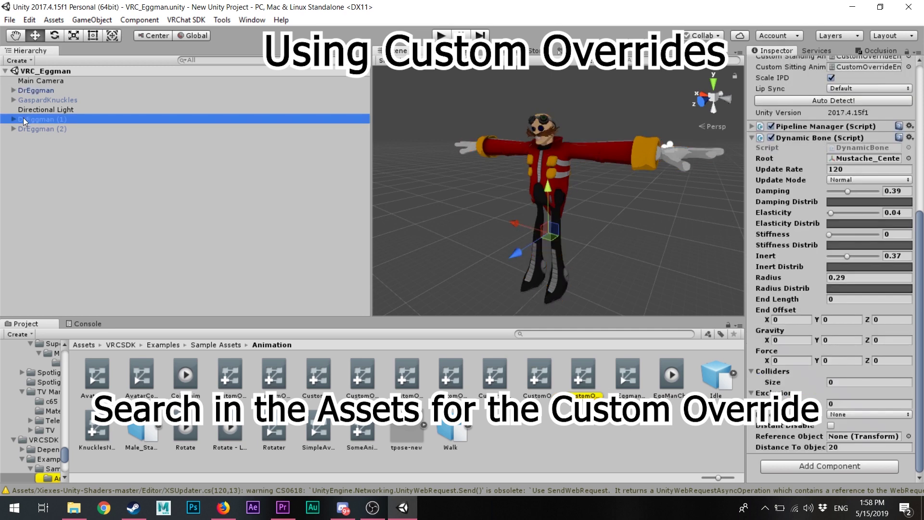
click(14, 119)
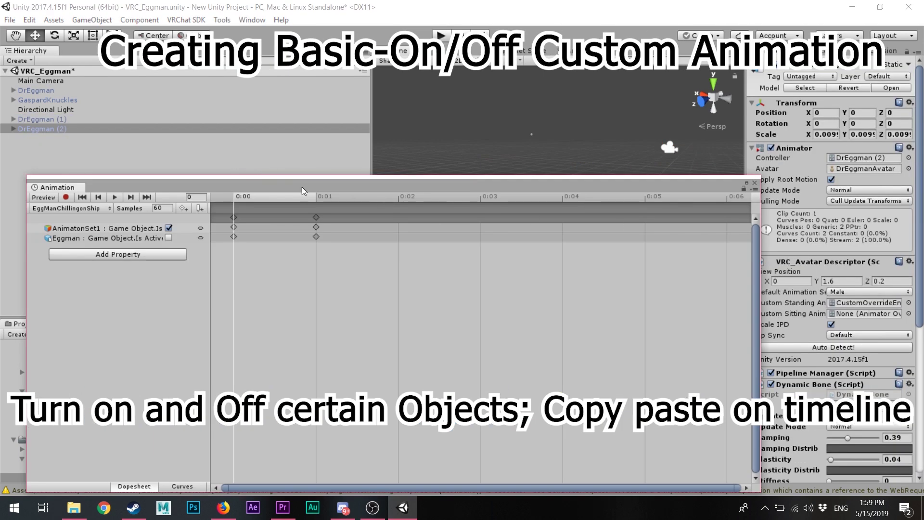
Move the Animation window aside and preview the EggManChillingonShip clip of DrEggman (2) between frames 0 and 1 on the timeline.
drag(303, 191, 540, 216)
click(677, 271)
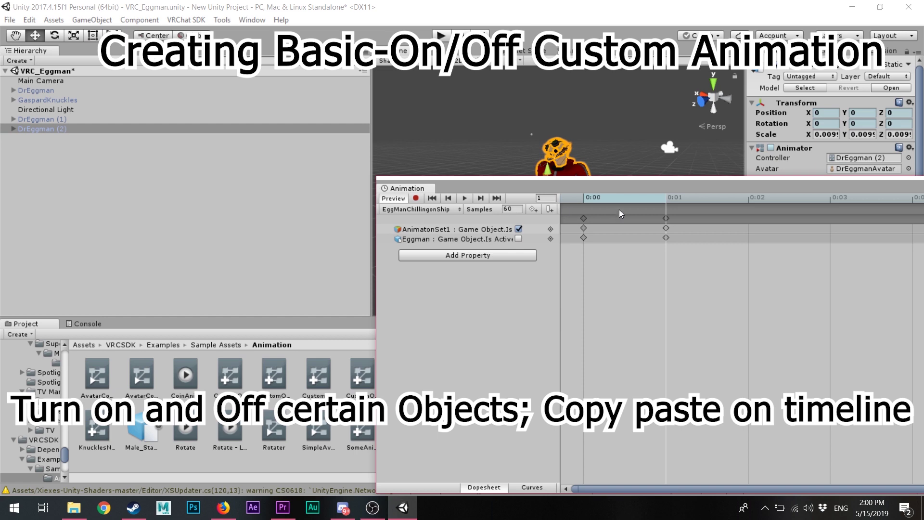
drag(617, 200, 643, 198)
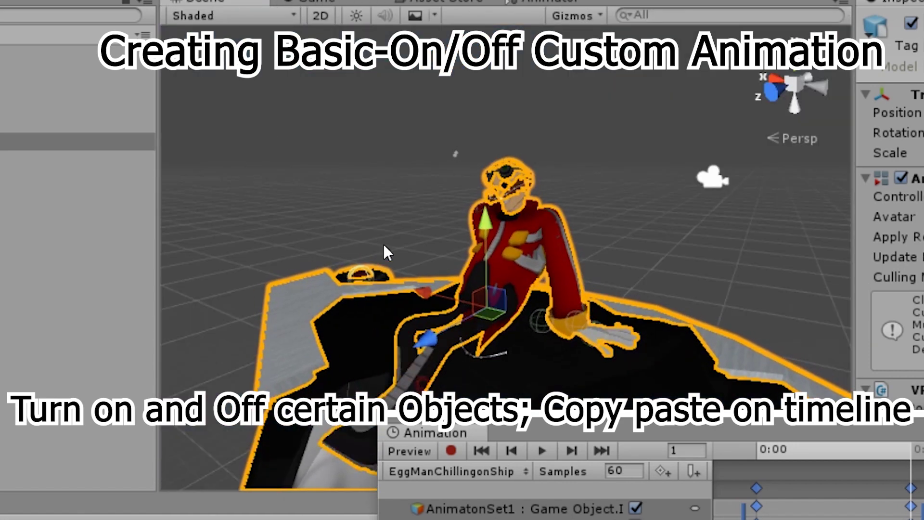
middle_drag(383, 251, 304, 114)
alt+drag(304, 115, 788, 251)
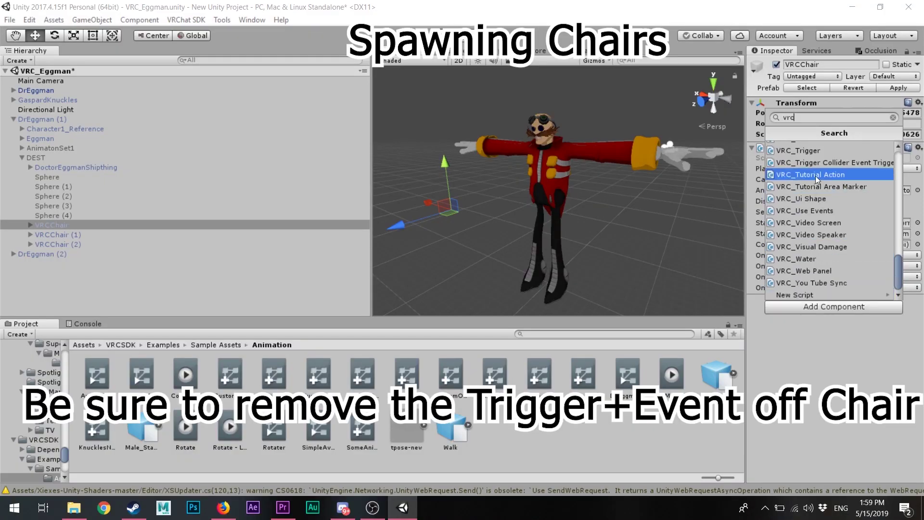
Add a VRC_Trigger component to the VRCChair object and remove both the VRC_Trigger and VRC_Event Handler components.
click(807, 151)
right_click(811, 336)
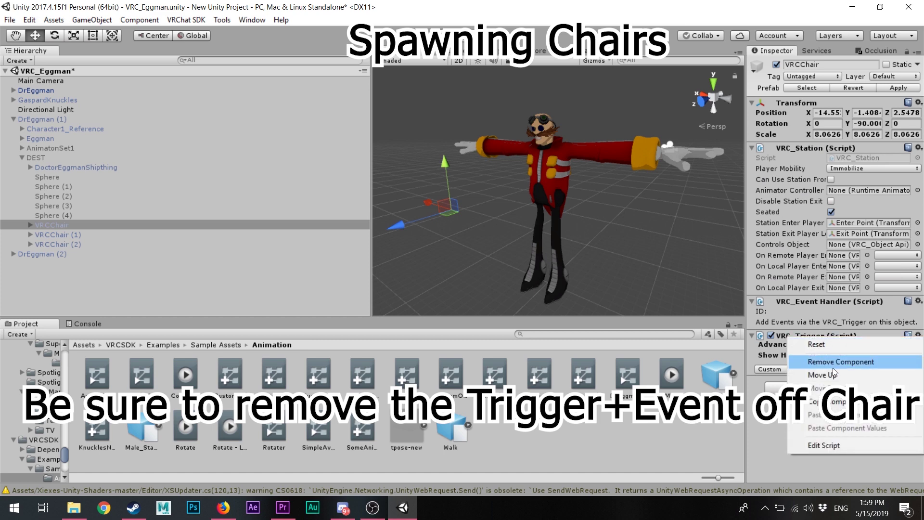
click(833, 367)
right_click(822, 302)
click(838, 329)
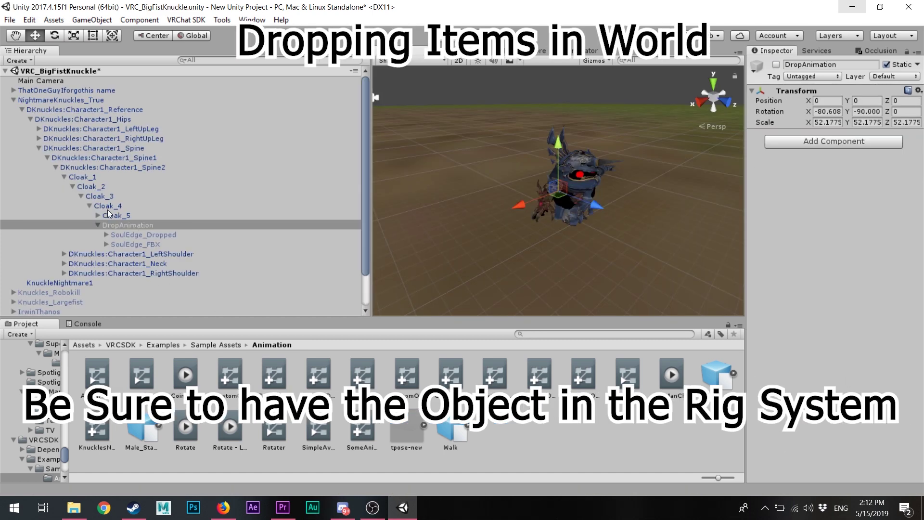
Enable the DropAnimation object under Cloak_4 in the NightmareKnuckles_True rig and view the sword in the scene.
click(111, 215)
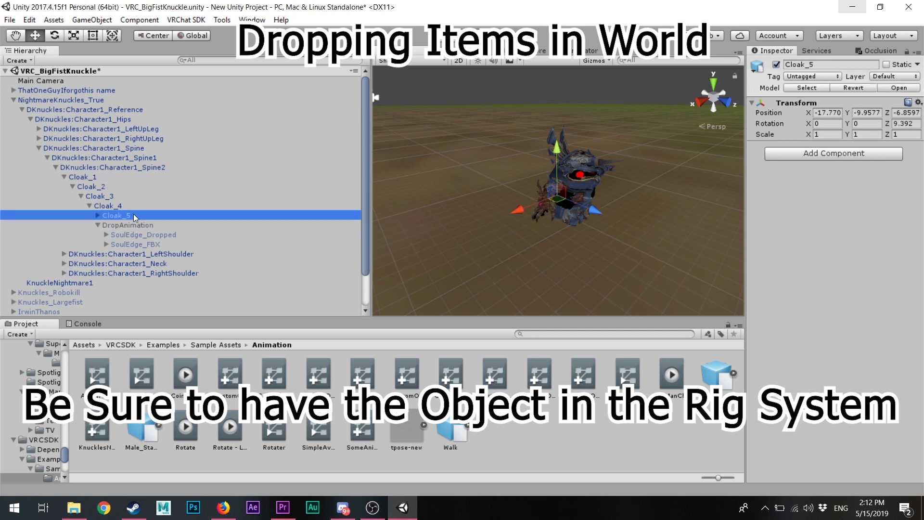
click(132, 224)
click(776, 64)
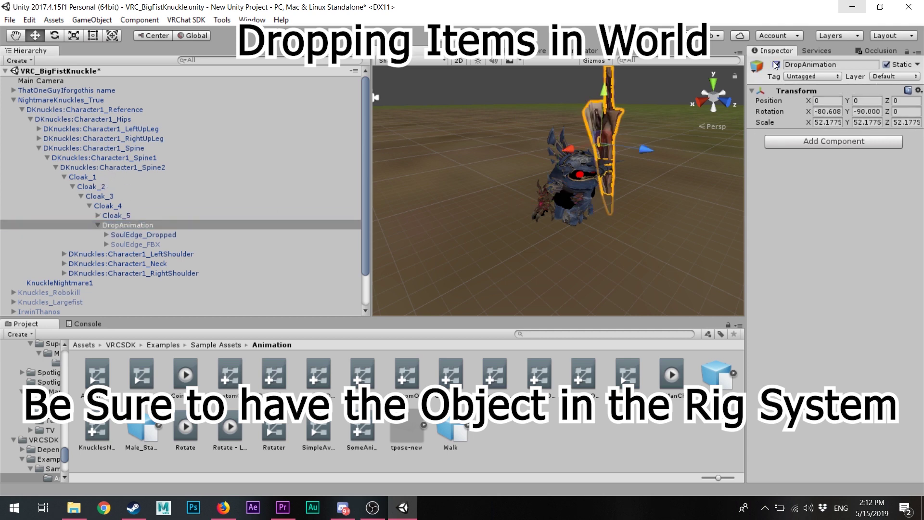
alt+drag(655, 237, 596, 246)
alt+drag(601, 183, 644, 192)
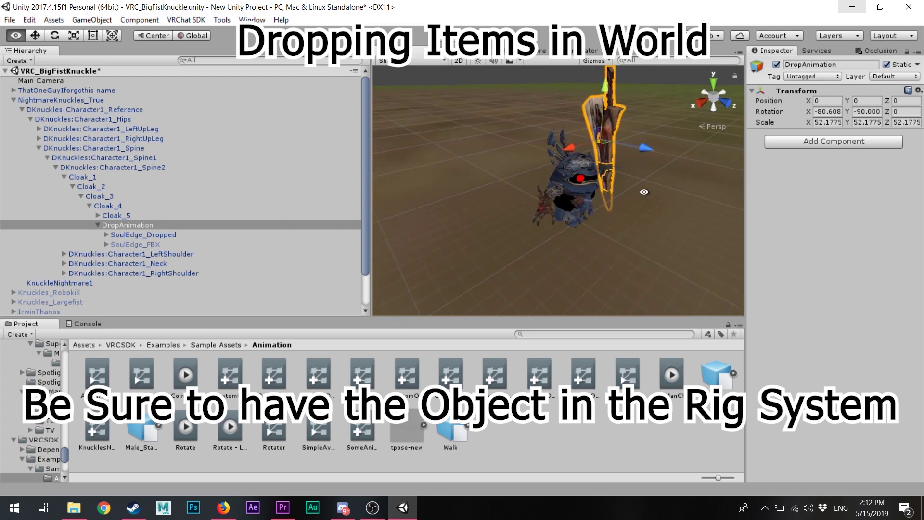
Examine the Rigidbody and Fixed Joint settings of SoulEdge_Dropped and the components of SoulEdge_FBX under DropAnimation.
click(112, 236)
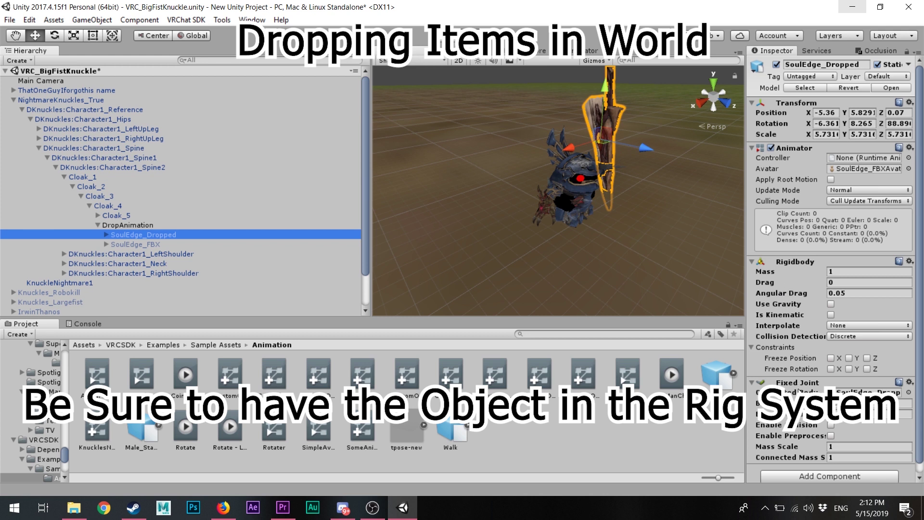
scroll(796, 384, down, 1)
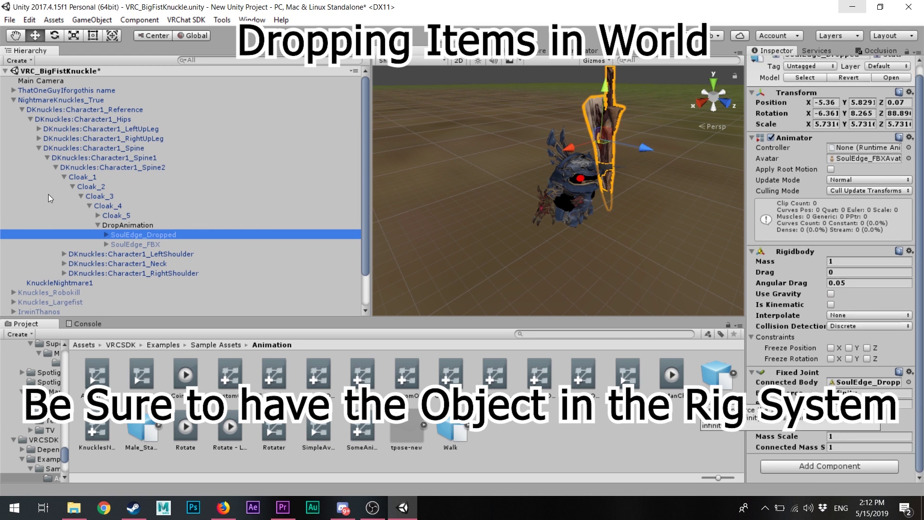
click(143, 245)
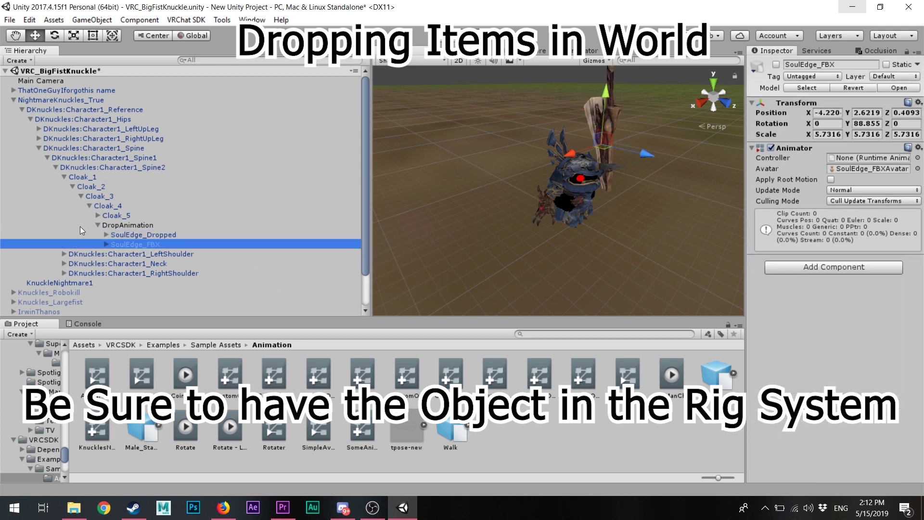